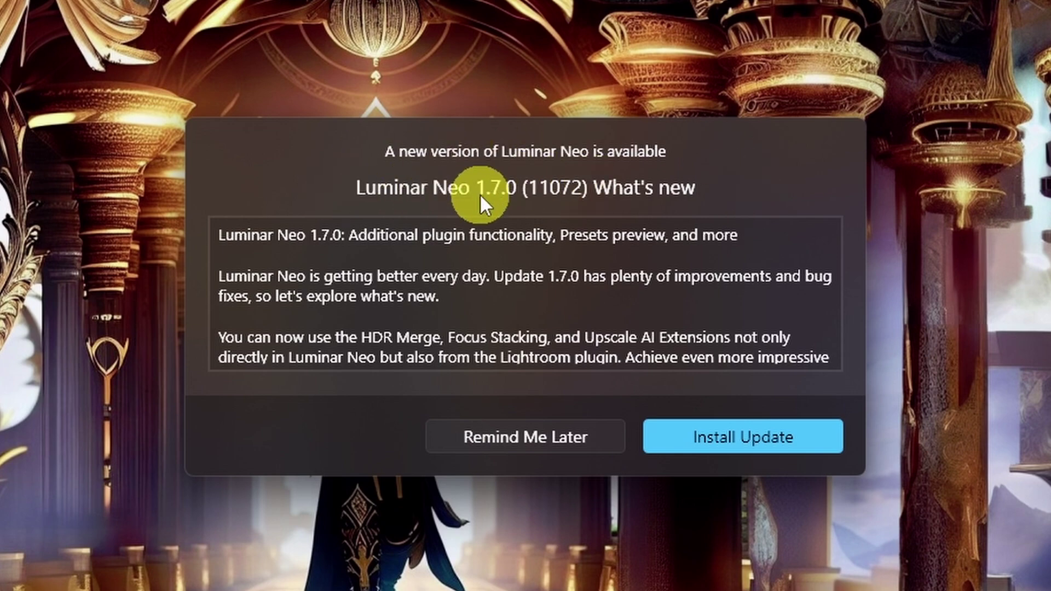
- Download the Luminar Neo 1.7.0 update and start installing it
{"action": "left_click", "coordinate": [721, 441]}
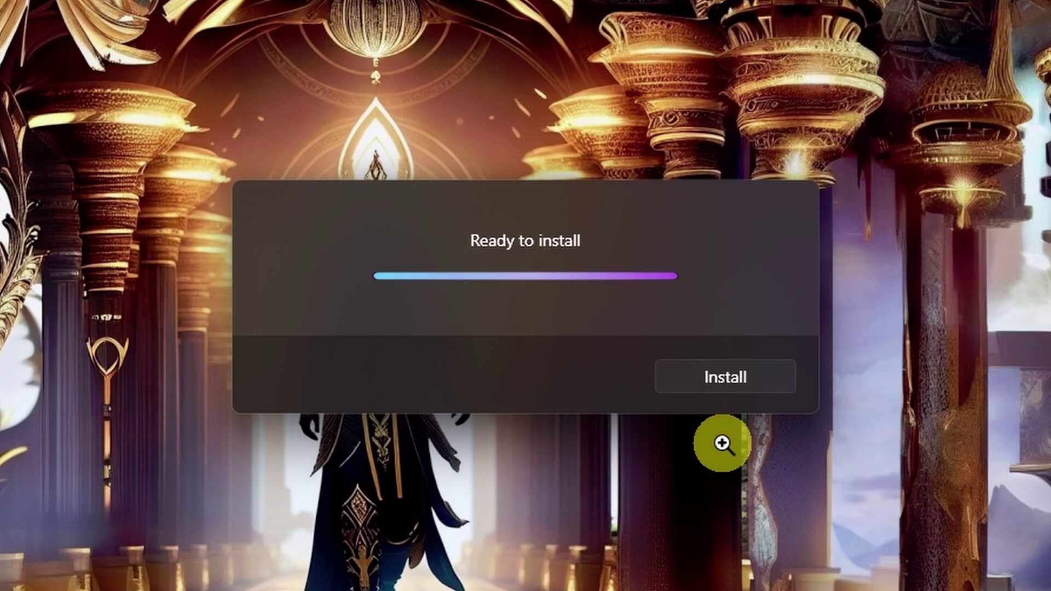
{"action": "left_click", "coordinate": [677, 379]}
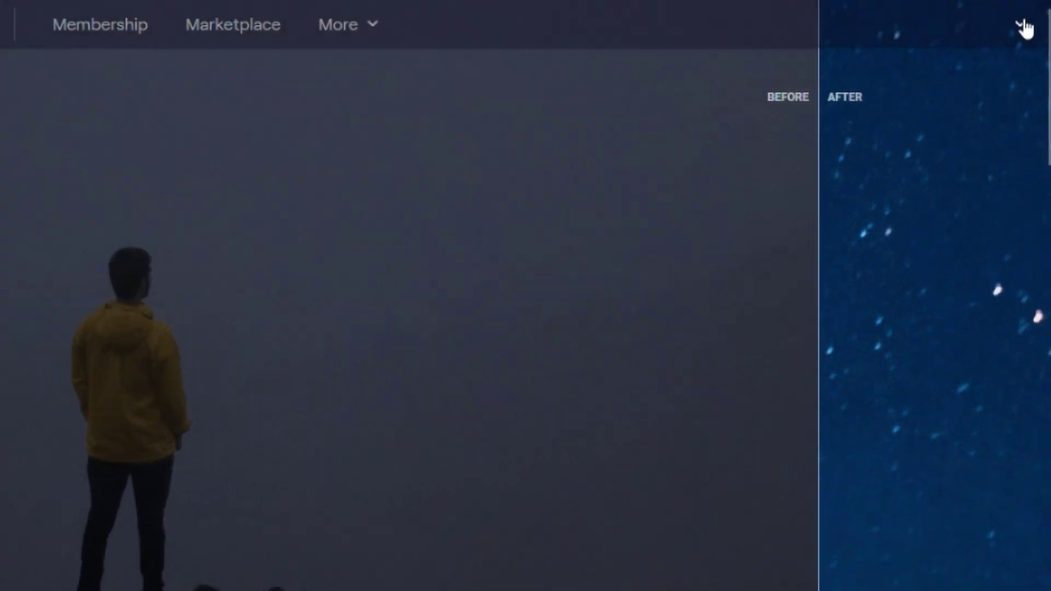
- From the Skylum account's My software page, download the Luminar Neo installer
{"action": "left_click", "coordinate": [1020, 28]}
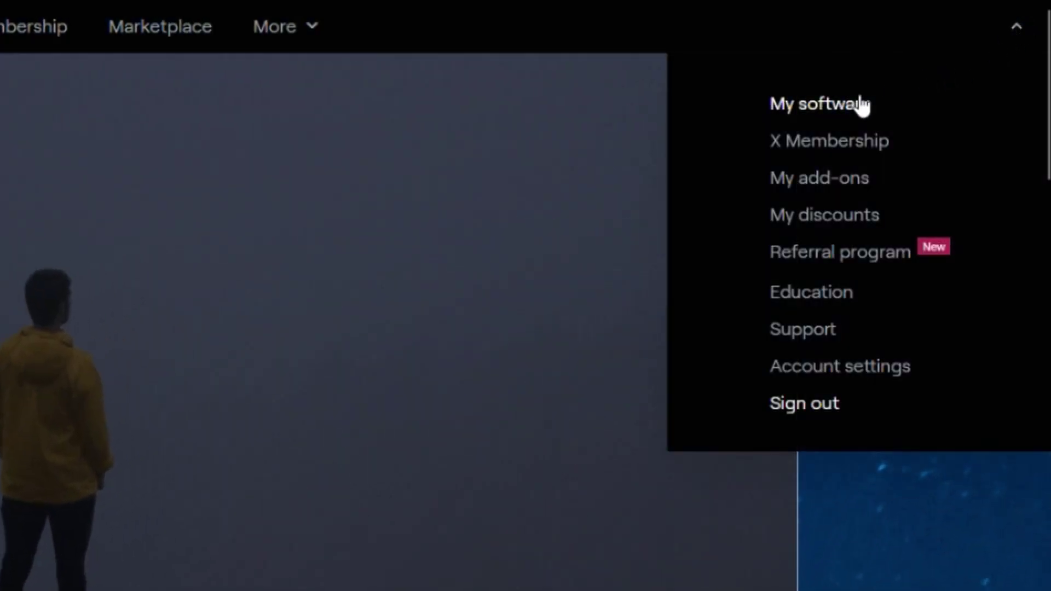
{"action": "left_click", "coordinate": [860, 104]}
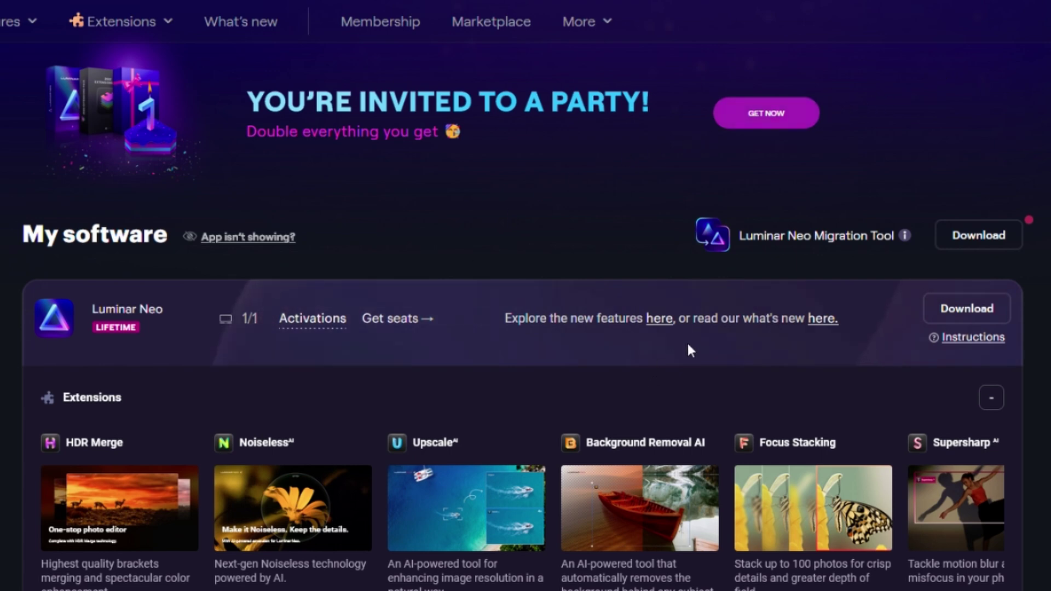
{"action": "left_click", "coordinate": [966, 308]}
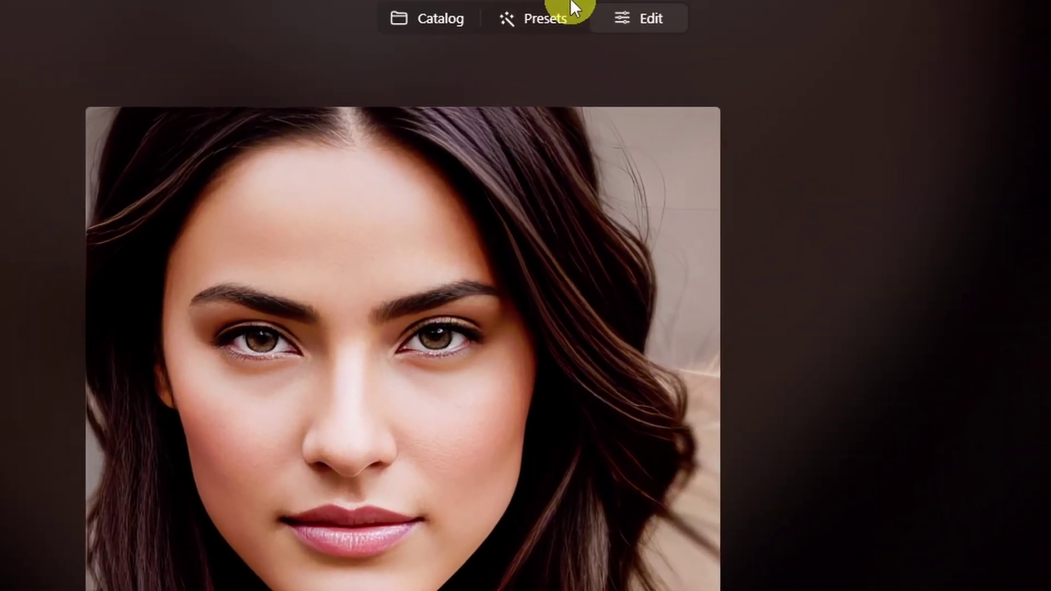
- Preview the Closeups presets Iconic, Brush Up, Featured Face and Focus on the portrait
{"action": "left_click", "coordinate": [537, 33]}
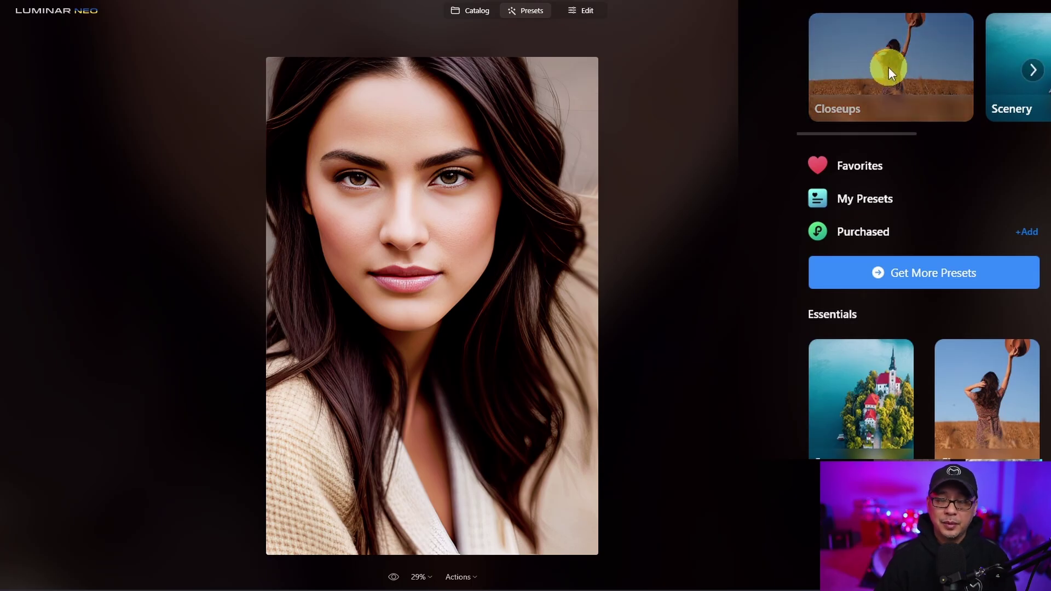
{"action": "left_click", "coordinate": [889, 67]}
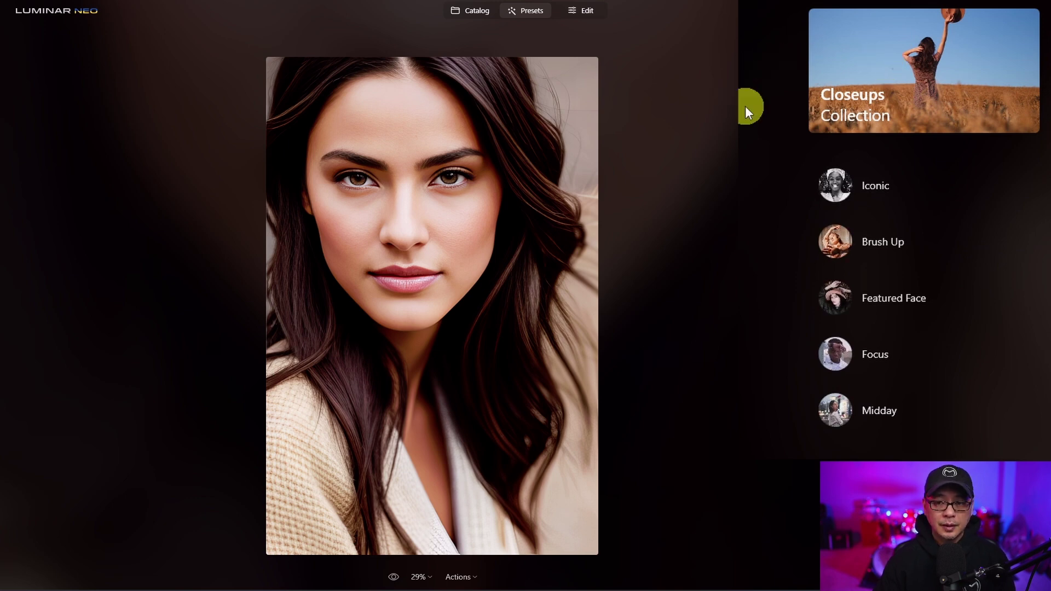
{"action": "left_click", "coordinate": [930, 186]}
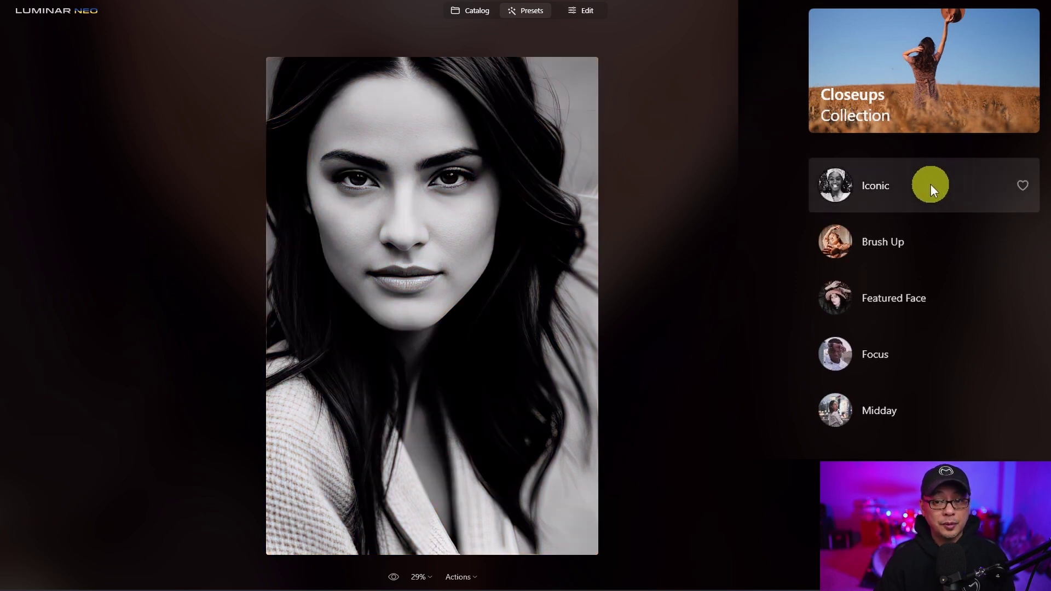
{"action": "key", "text": "ctrl+z"}
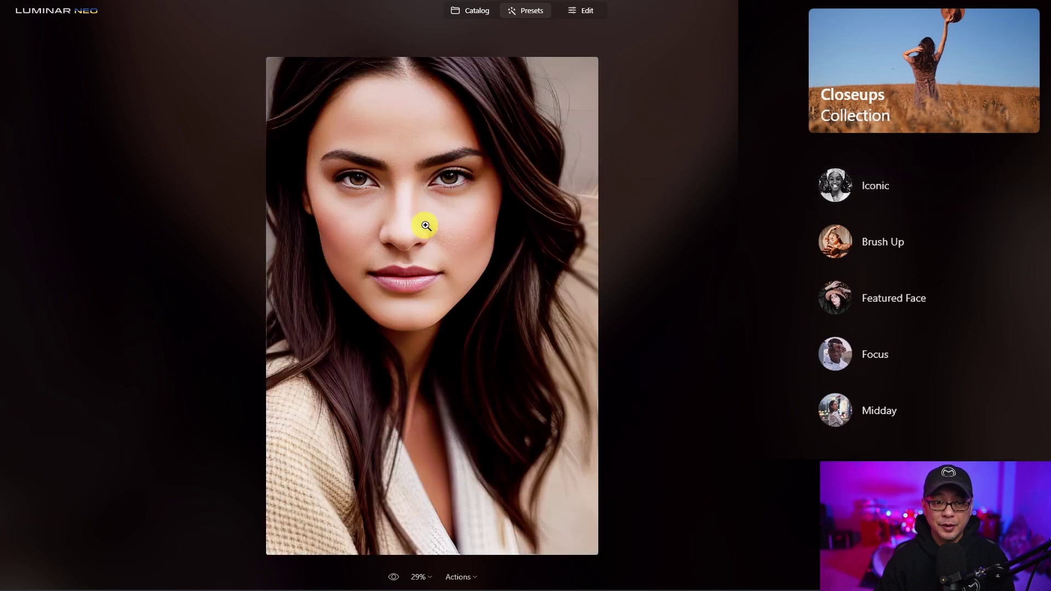
{"action": "left_click", "coordinate": [887, 193]}
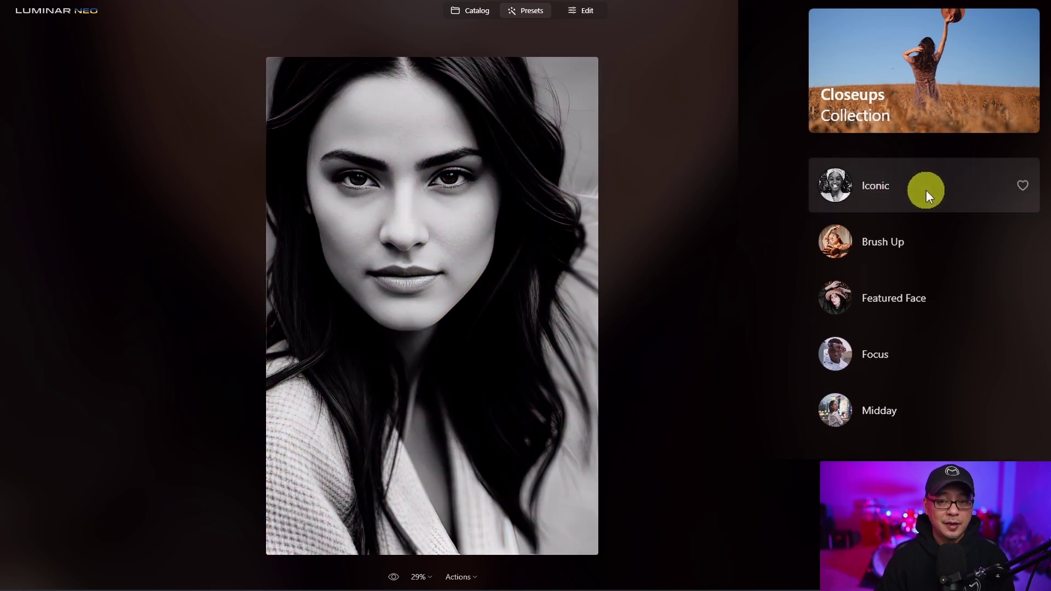
{"action": "left_click", "coordinate": [898, 239]}
{"action": "left_click", "coordinate": [903, 296]}
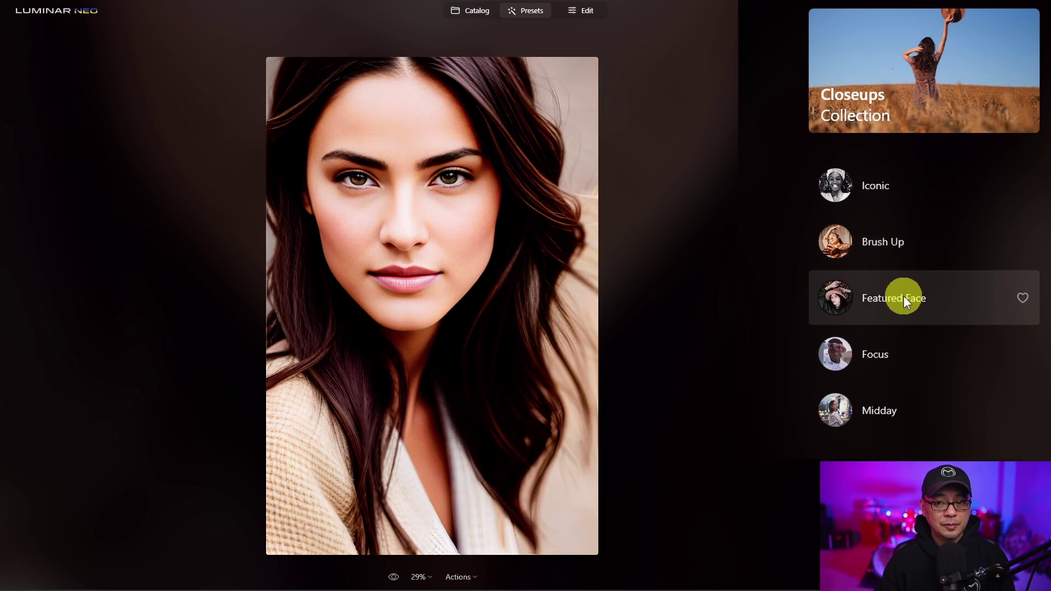
{"action": "left_click", "coordinate": [895, 349]}
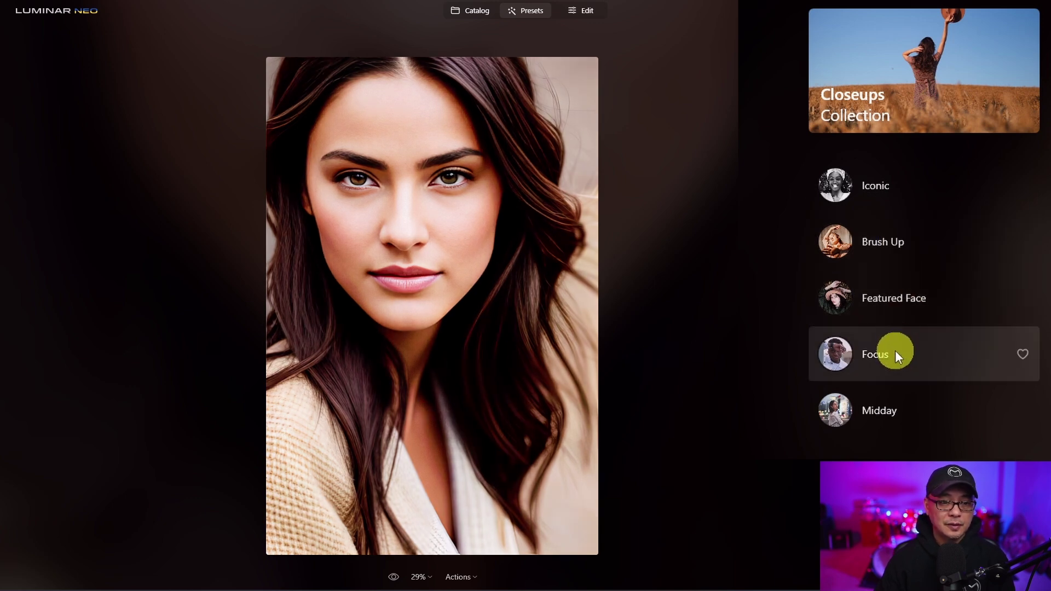
- Preview Midday, then compare Essence's Still Frame, Marquee and Fashionista presets twice over
{"action": "left_click", "coordinate": [883, 402]}
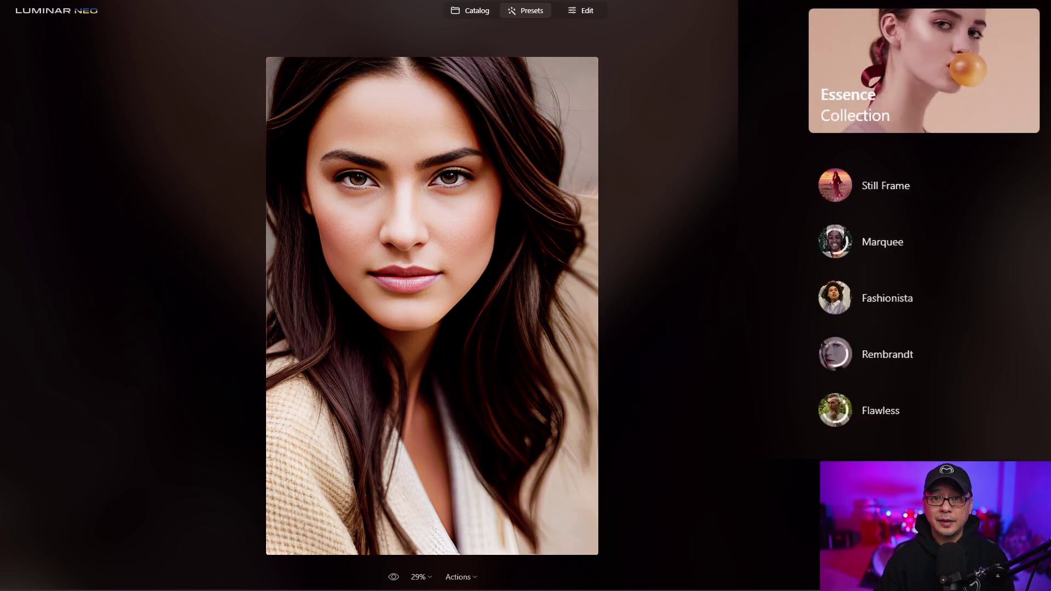
{"action": "left_click", "coordinate": [850, 174]}
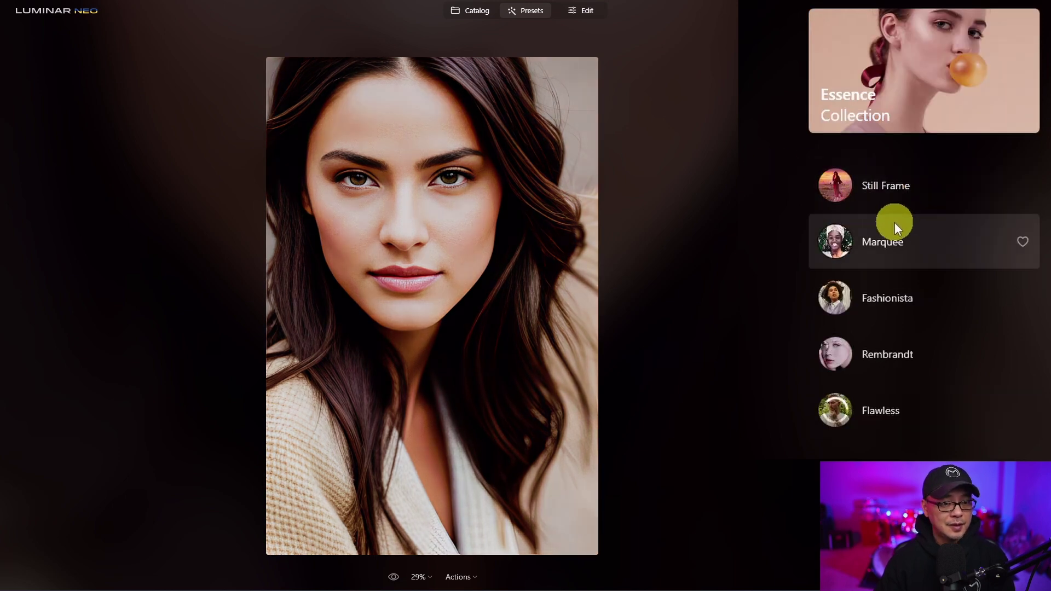
{"action": "left_click", "coordinate": [870, 230]}
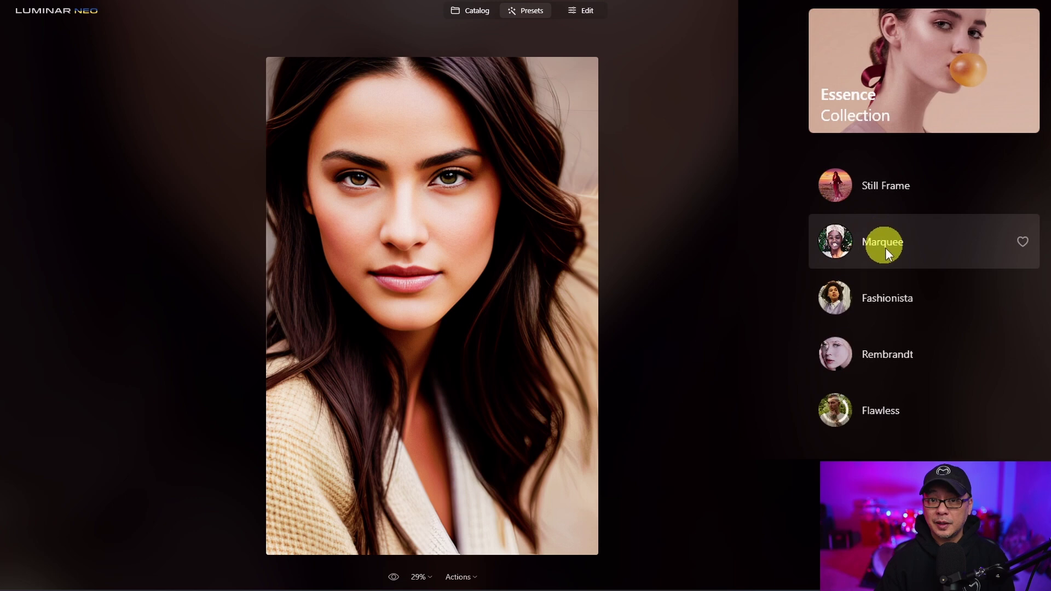
{"action": "left_click", "coordinate": [873, 297]}
{"action": "left_click", "coordinate": [881, 178]}
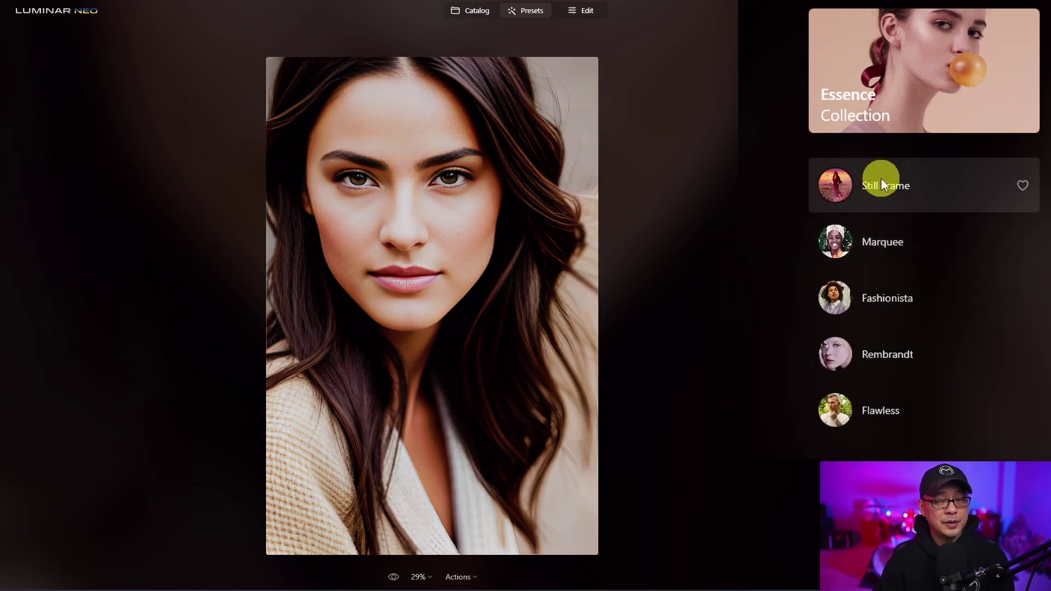
{"action": "left_click", "coordinate": [876, 243]}
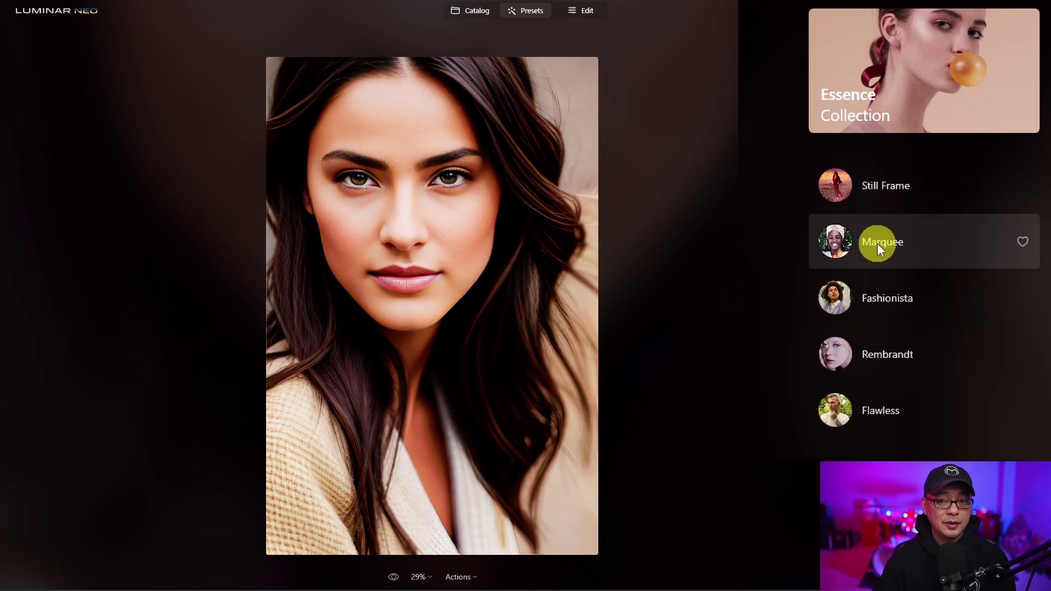
{"action": "left_click", "coordinate": [886, 293]}
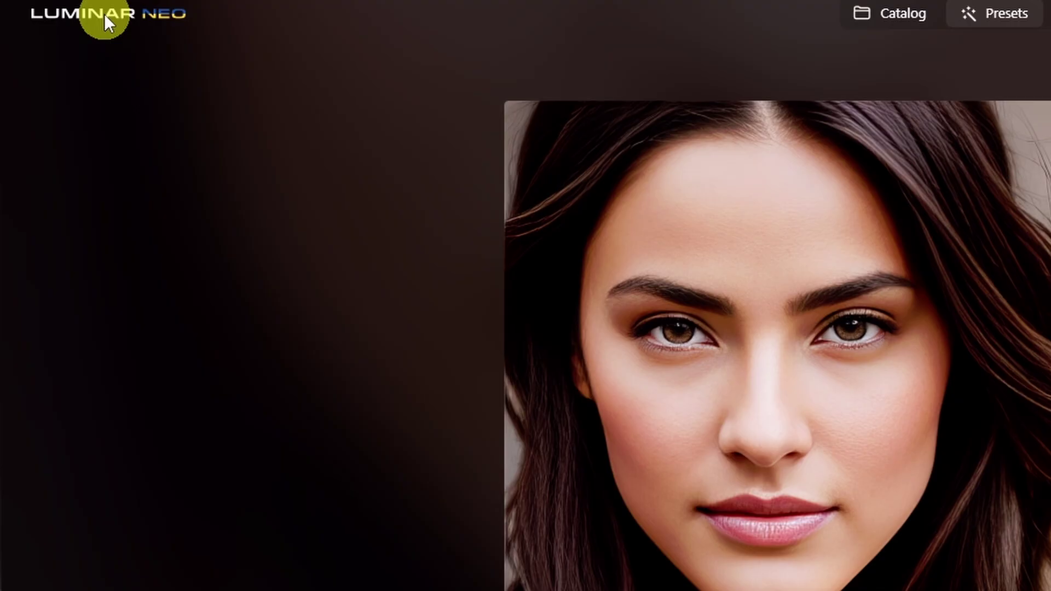
{"action": "left_click", "coordinate": [54, 11]}
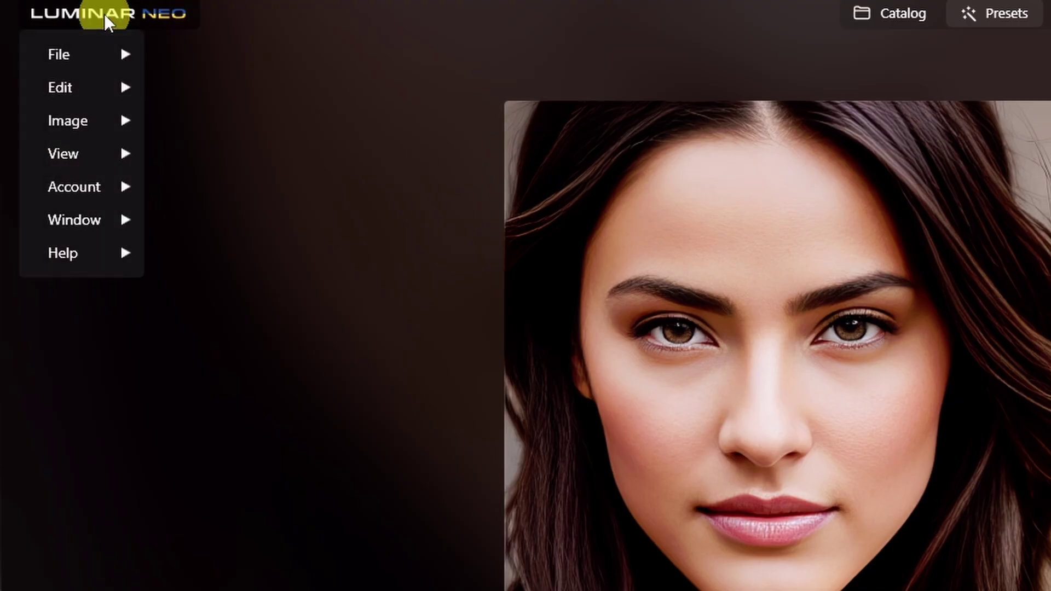
{"action": "mouse_move", "coordinate": [103, 61]}
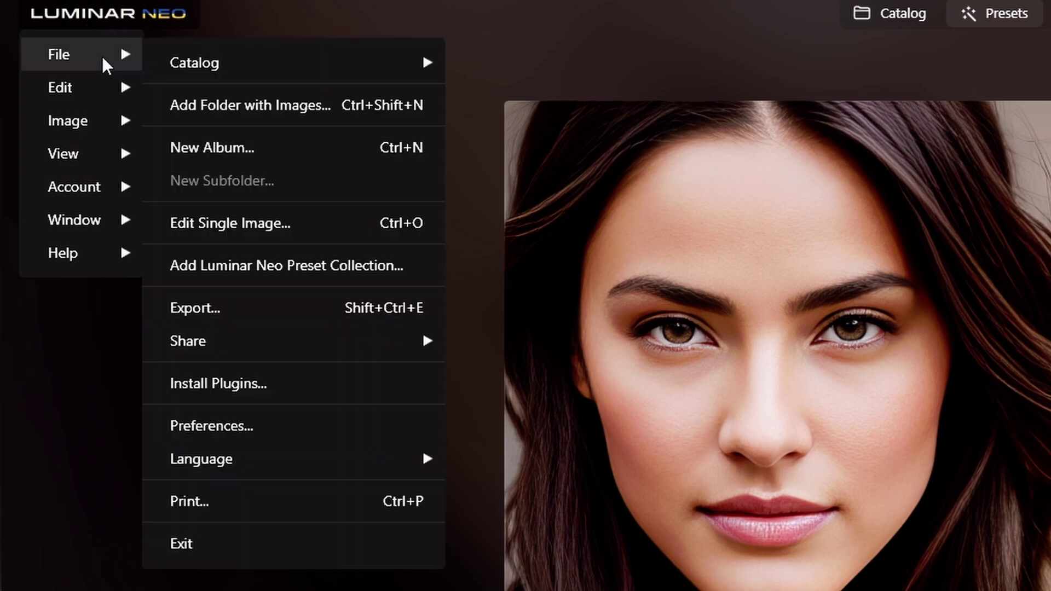
{"action": "left_click", "coordinate": [222, 383]}
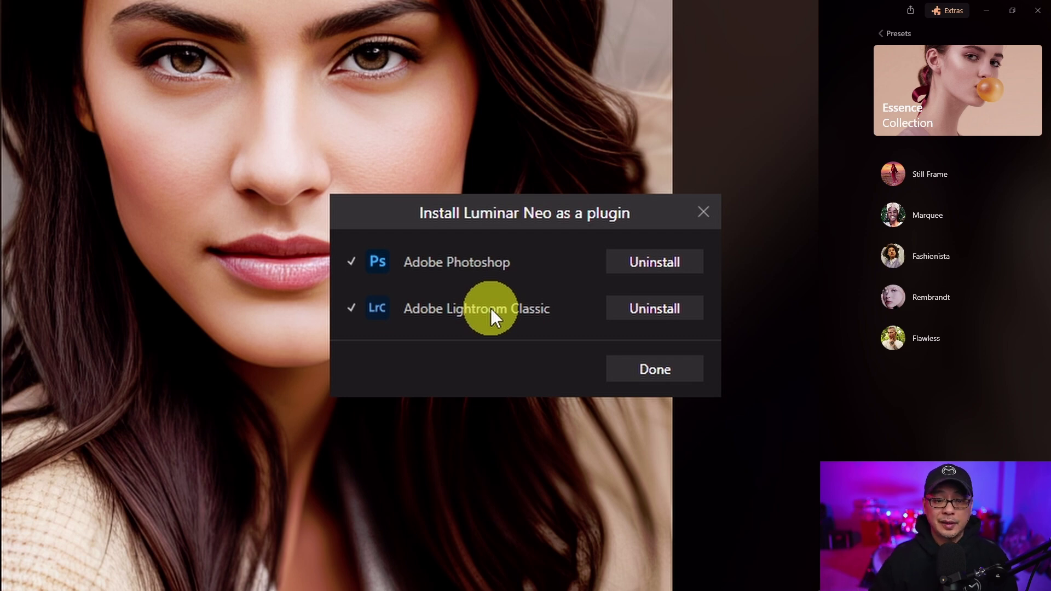
{"action": "left_click", "coordinate": [636, 373]}
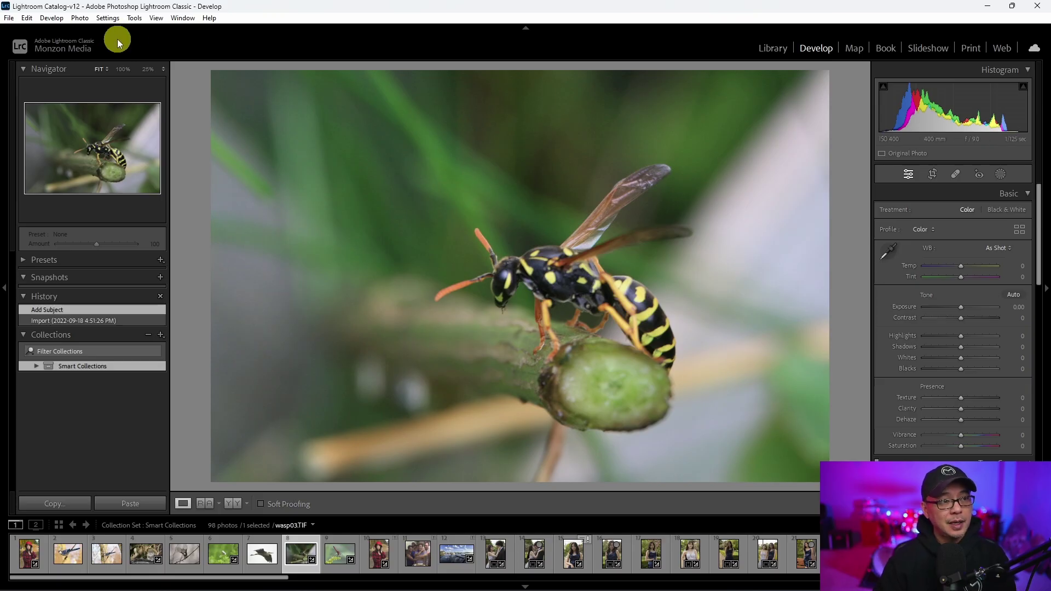
- Send the wasp photo via File > Export with Preset > Upscale photo in Luminar Neo
{"action": "left_click", "coordinate": [10, 18]}
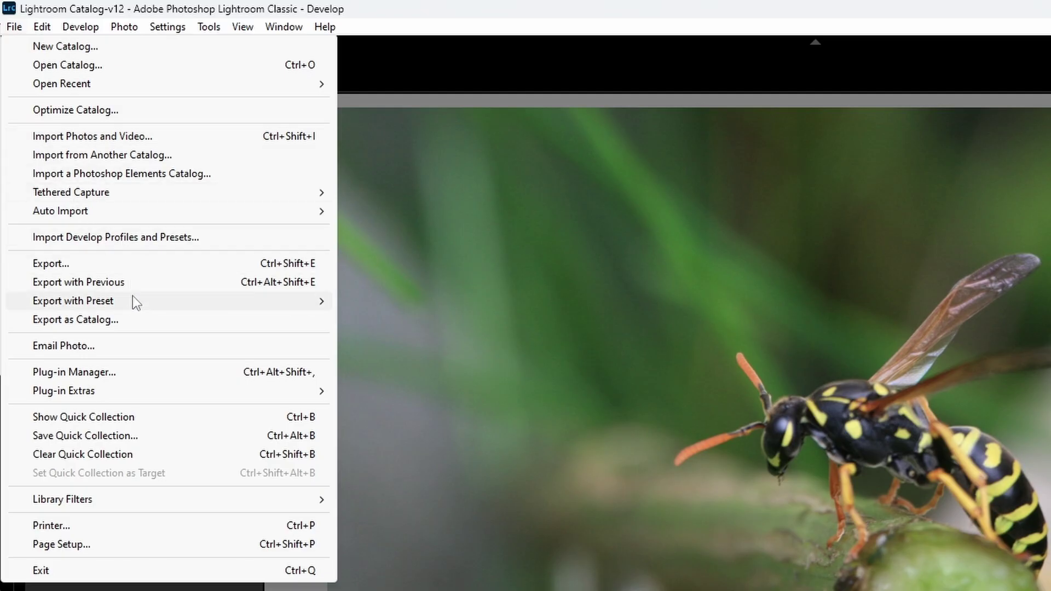
{"action": "mouse_move", "coordinate": [134, 301]}
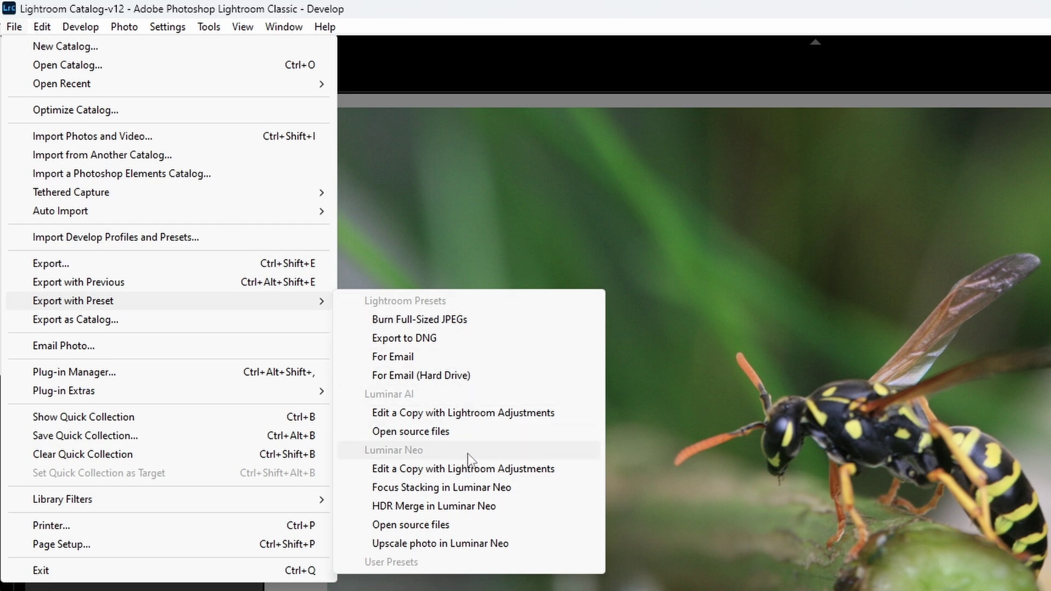
{"action": "left_click", "coordinate": [442, 544]}
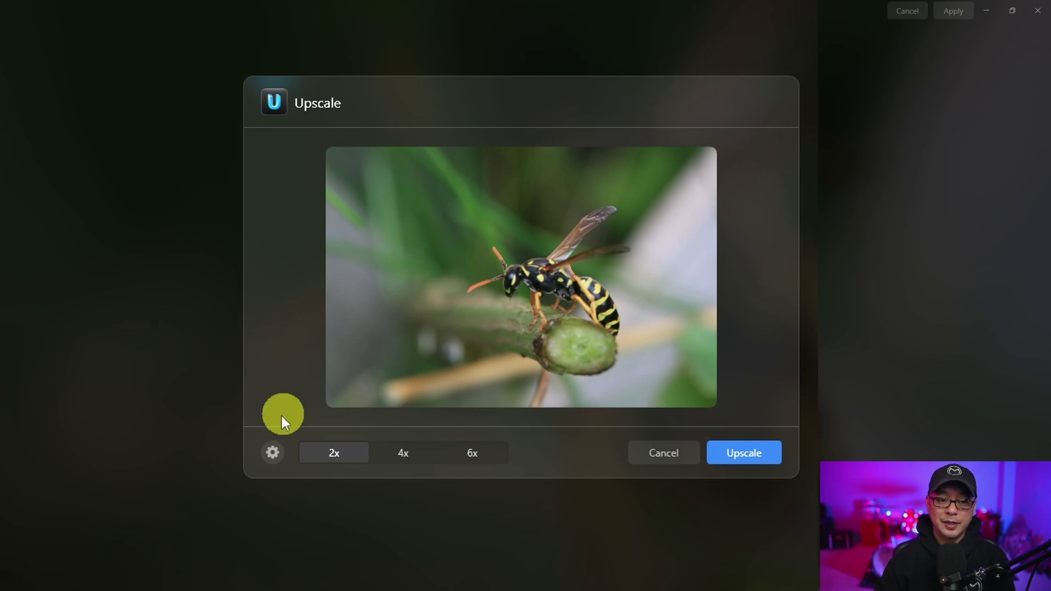
{"action": "left_click", "coordinate": [271, 459]}
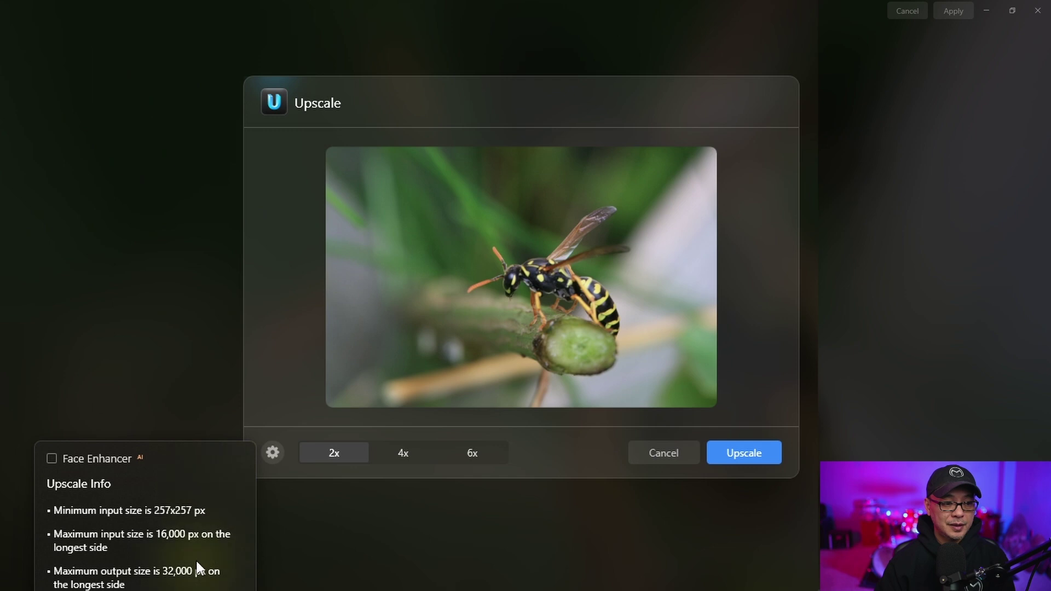
{"action": "left_click", "coordinate": [411, 469]}
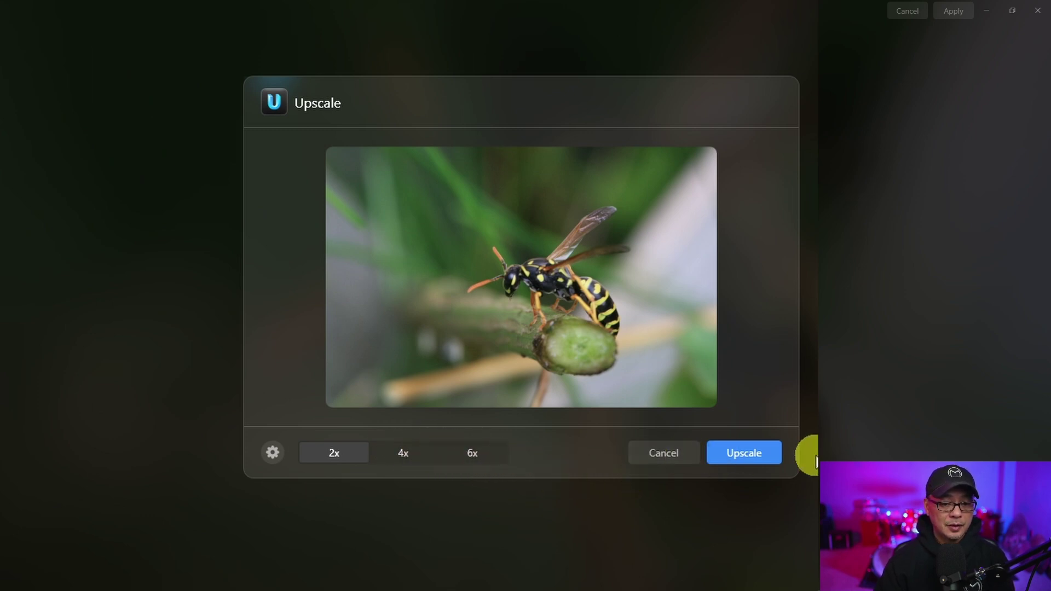
- Upscale the wasp photo 2x, inspect it in Edit, and apply it back to Lightroom
{"action": "left_click", "coordinate": [758, 454]}
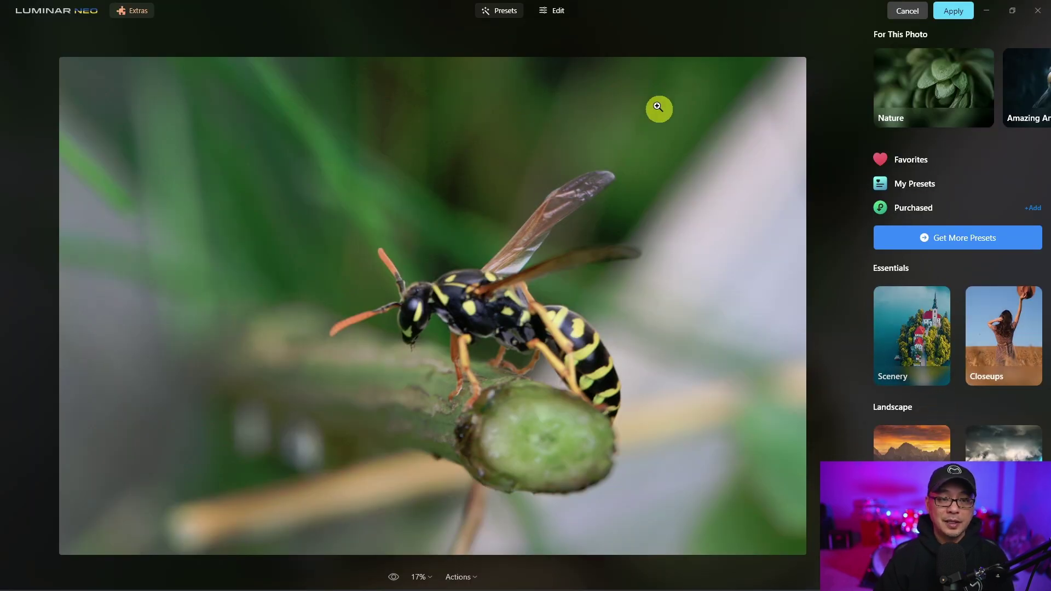
{"action": "left_click", "coordinate": [558, 11]}
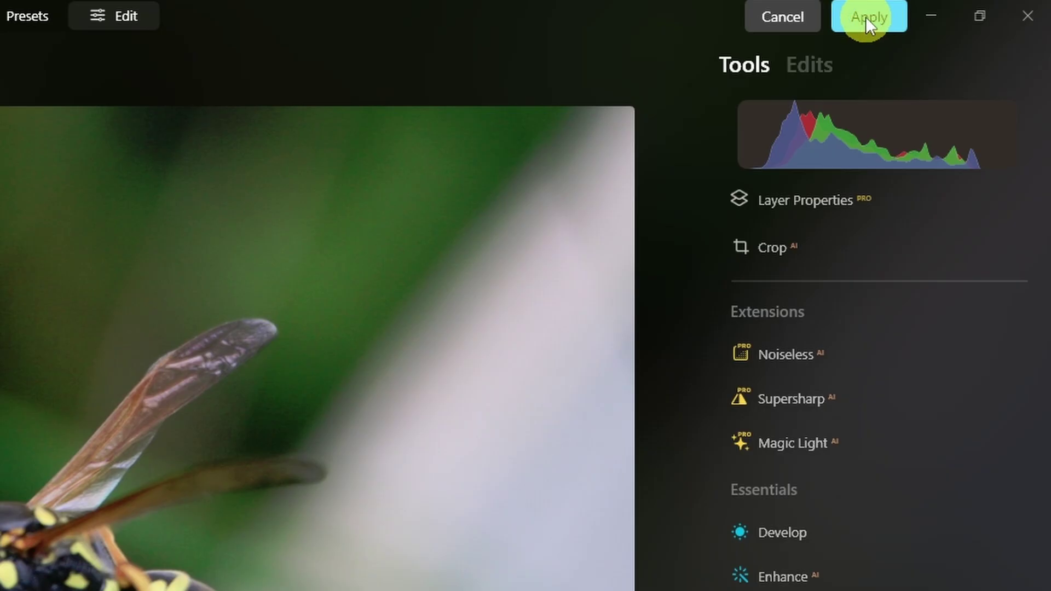
{"action": "left_click", "coordinate": [951, 11]}
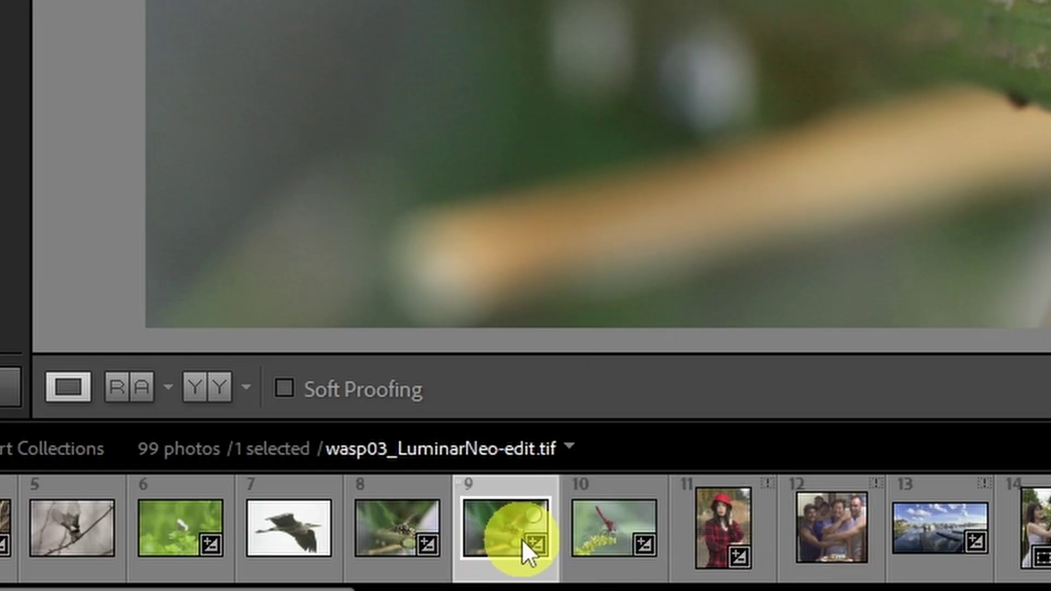
- Select the original wasp03.TIF thumbnail in the filmstrip beside the LuminarNeo-edit TIFF
{"action": "left_click", "coordinate": [382, 524]}
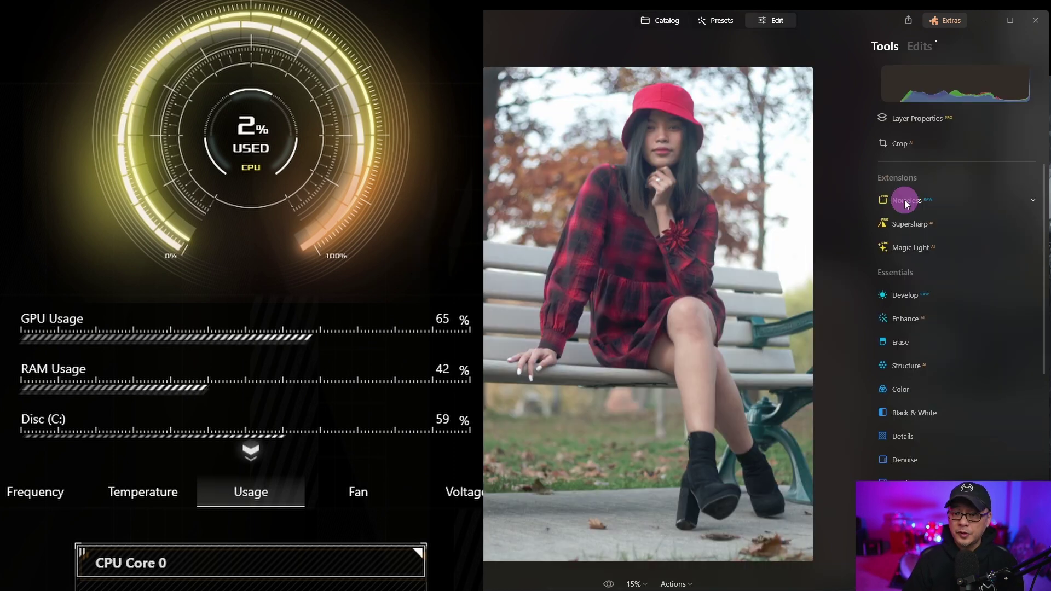
- Expand the Noiseless extension panel for the bench portrait in Edit view
{"action": "left_click", "coordinate": [903, 199]}
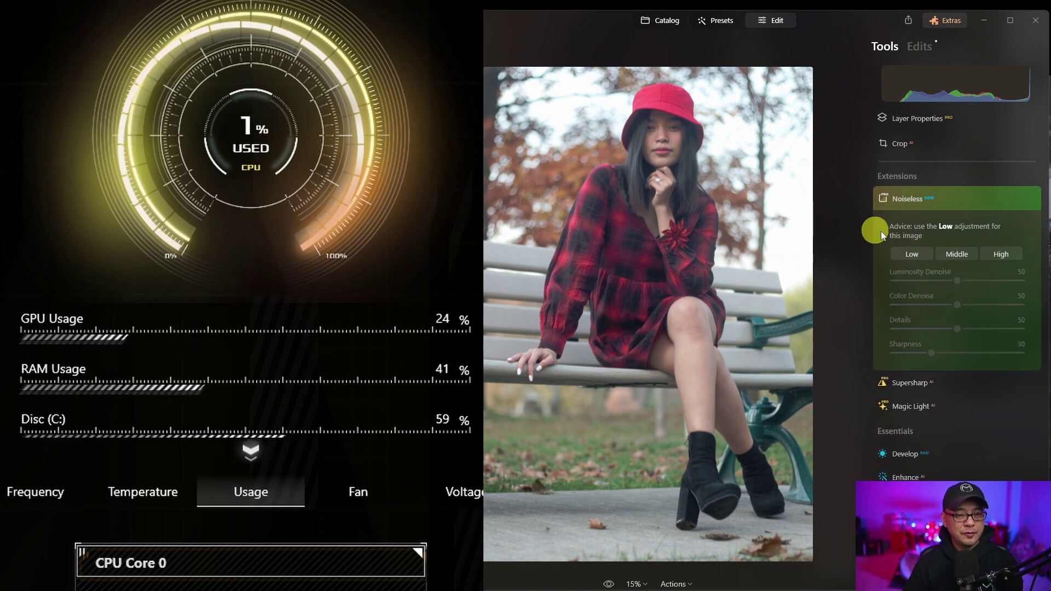
- Apply Noiseless at Low strength, then inspect the denoising on her face and hat
{"action": "left_click", "coordinate": [913, 253]}
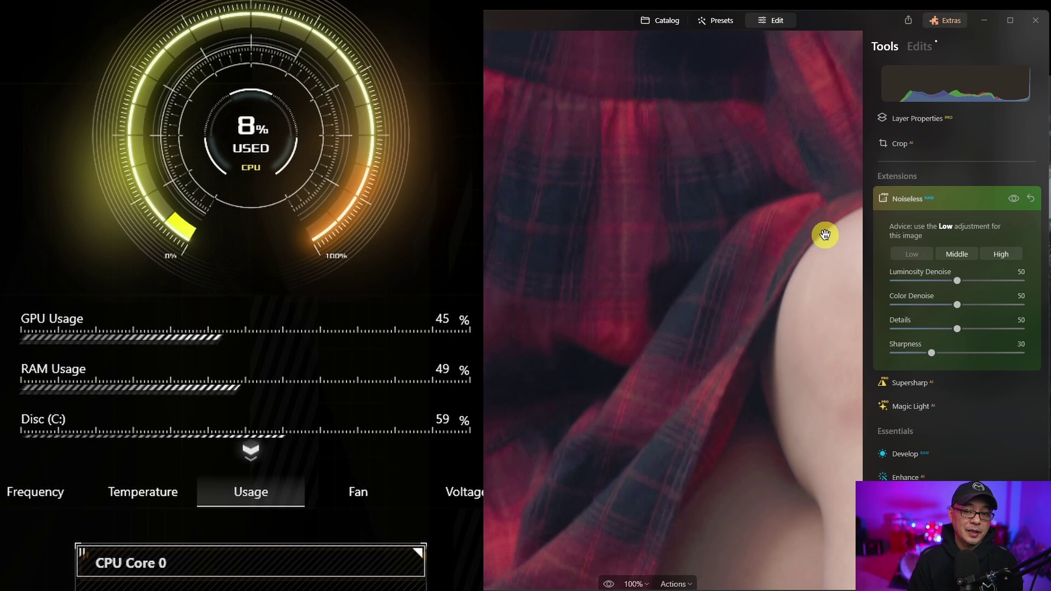
{"action": "left_click", "coordinate": [691, 165]}
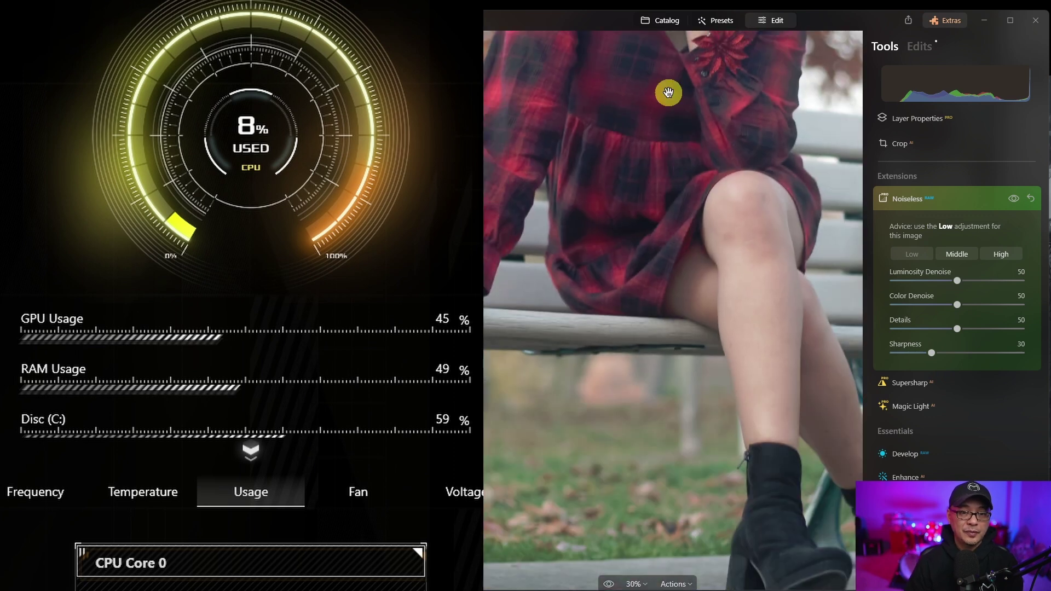
{"action": "left_click_drag", "start_coordinate": [668, 92], "coordinate": [655, 383]}
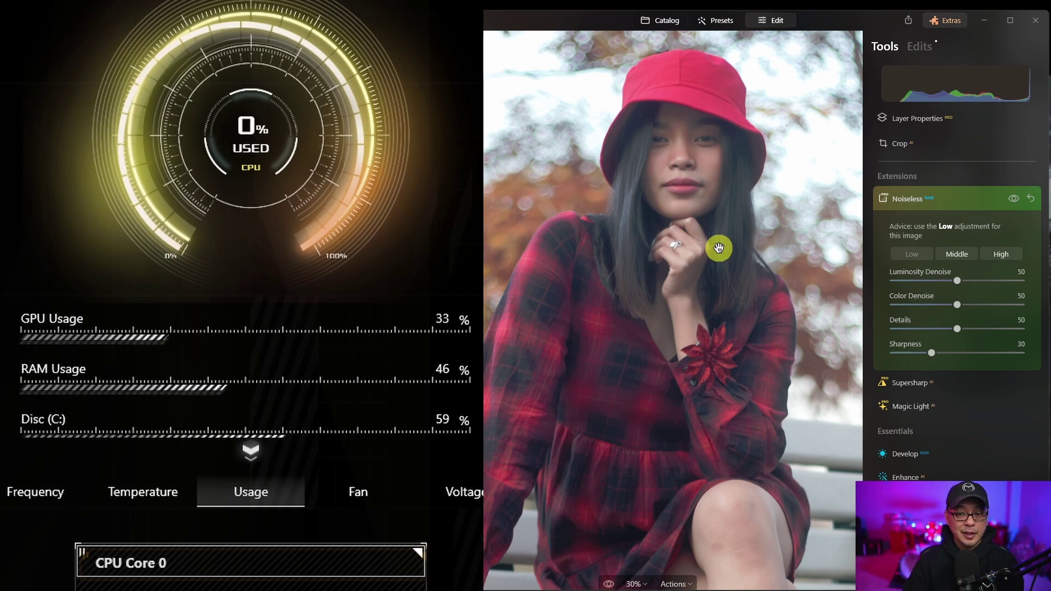
{"action": "scroll", "coordinate": [718, 251], "scroll_direction": "up", "scroll_amount": 5}
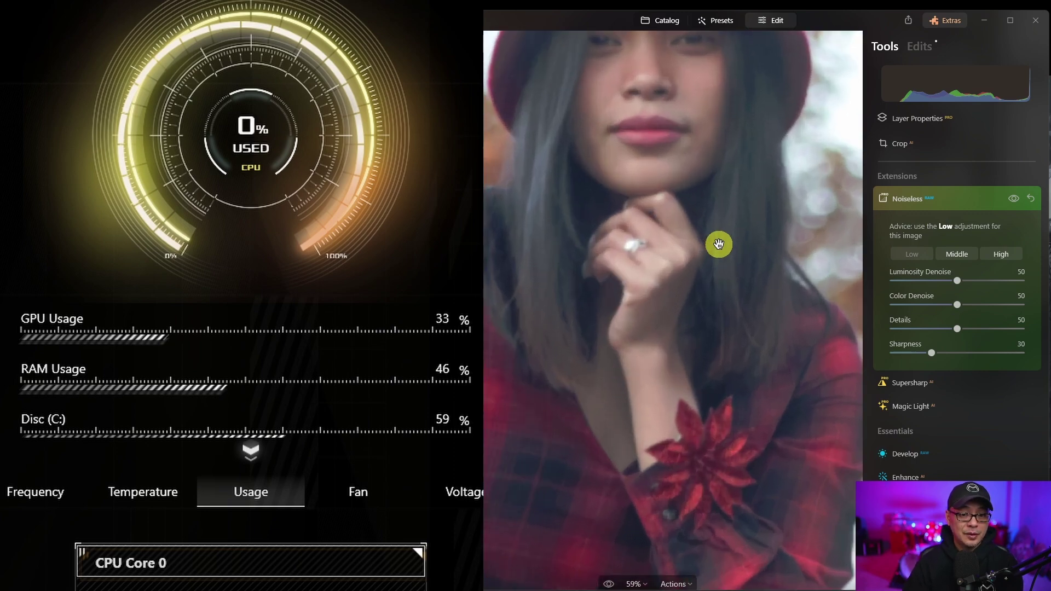
{"action": "scroll", "coordinate": [718, 247], "scroll_direction": "down", "scroll_amount": 5}
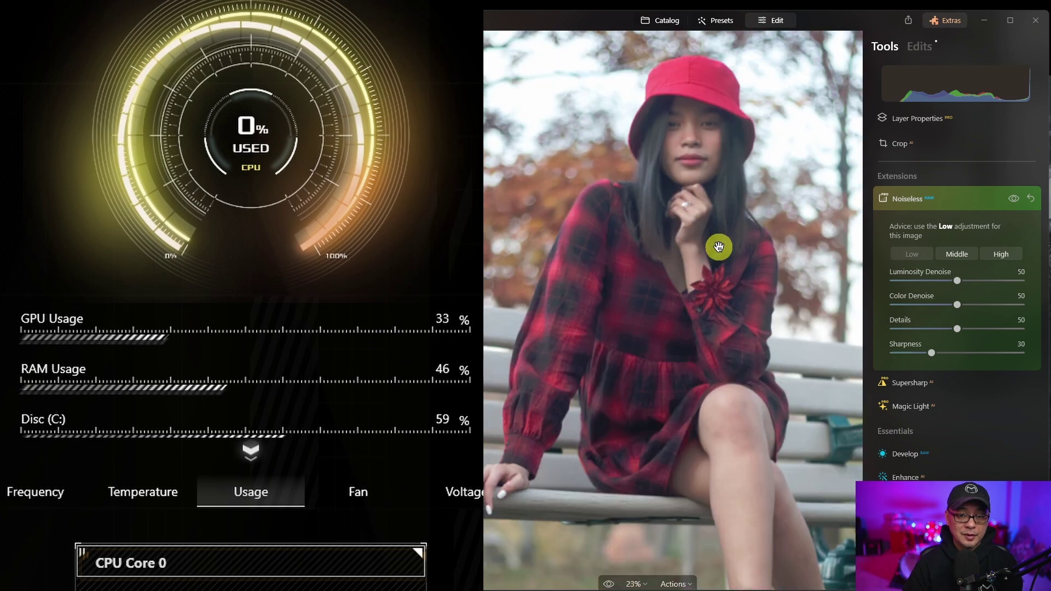
{"action": "scroll", "coordinate": [719, 247], "scroll_direction": "up", "scroll_amount": 2}
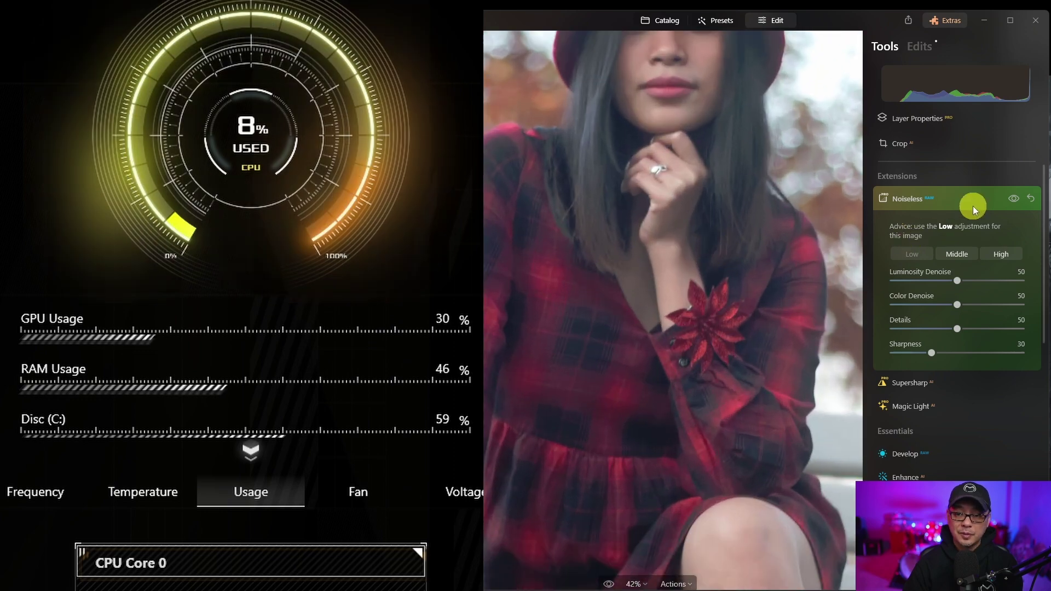
- Apply Supersharp in Universal mode at Low, check her face up close, then collapse it
{"action": "left_click", "coordinate": [972, 203]}
{"action": "left_click", "coordinate": [970, 199]}
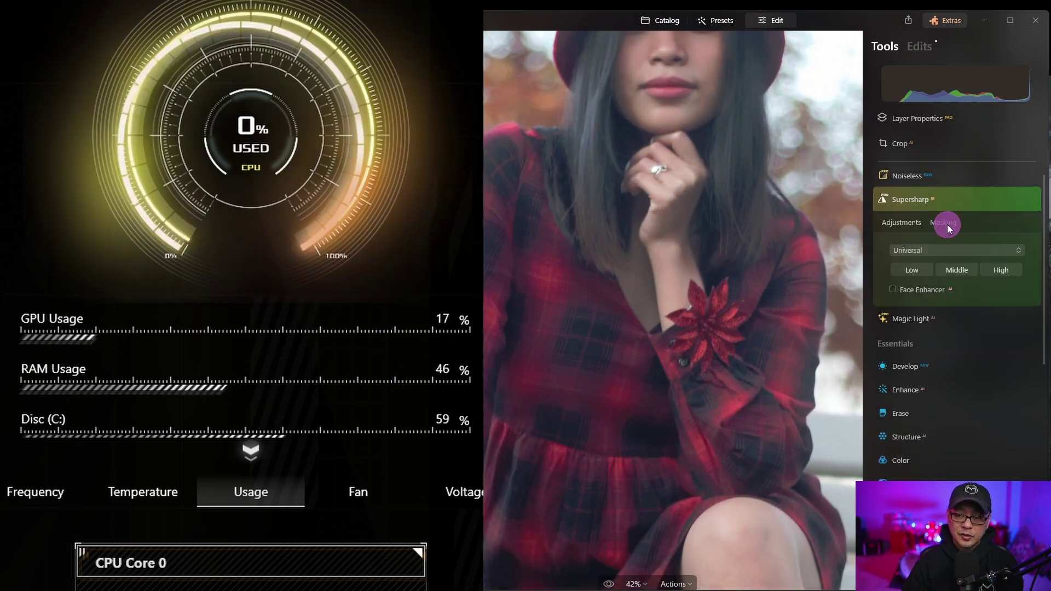
{"action": "left_click", "coordinate": [985, 250]}
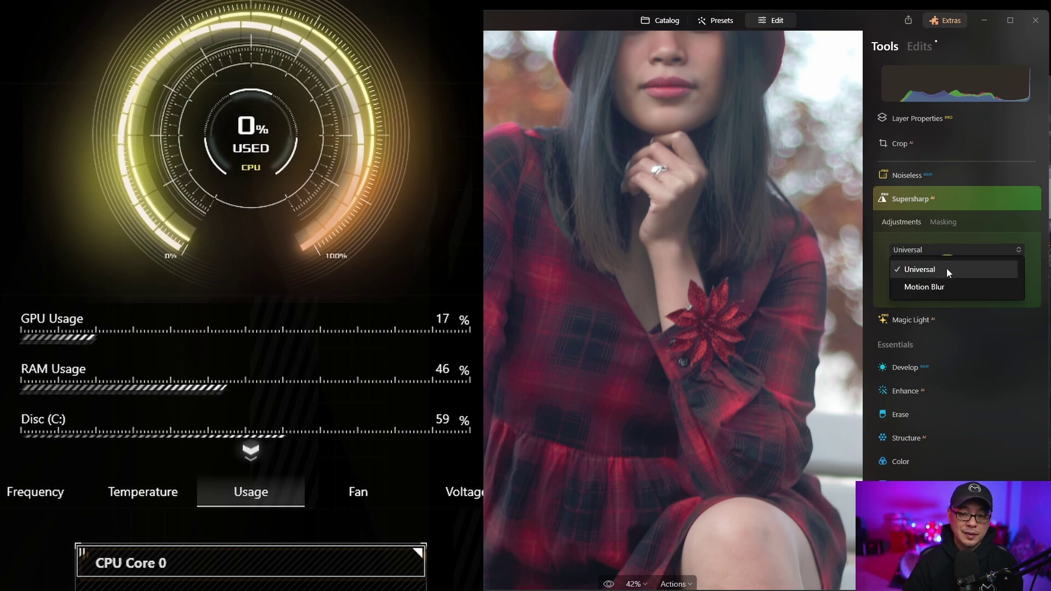
{"action": "left_click", "coordinate": [950, 242]}
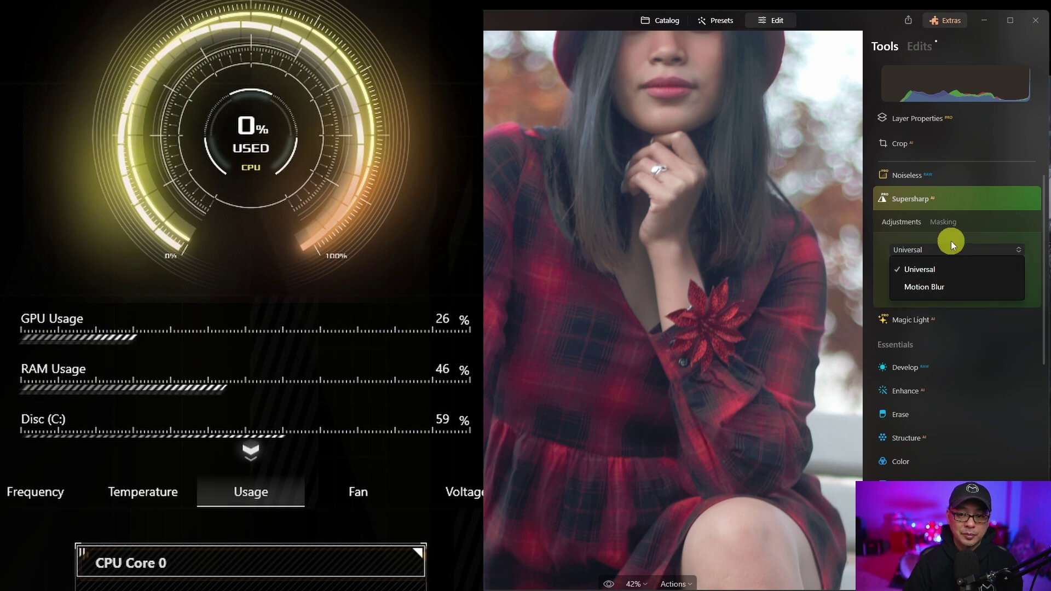
{"action": "left_click", "coordinate": [907, 270]}
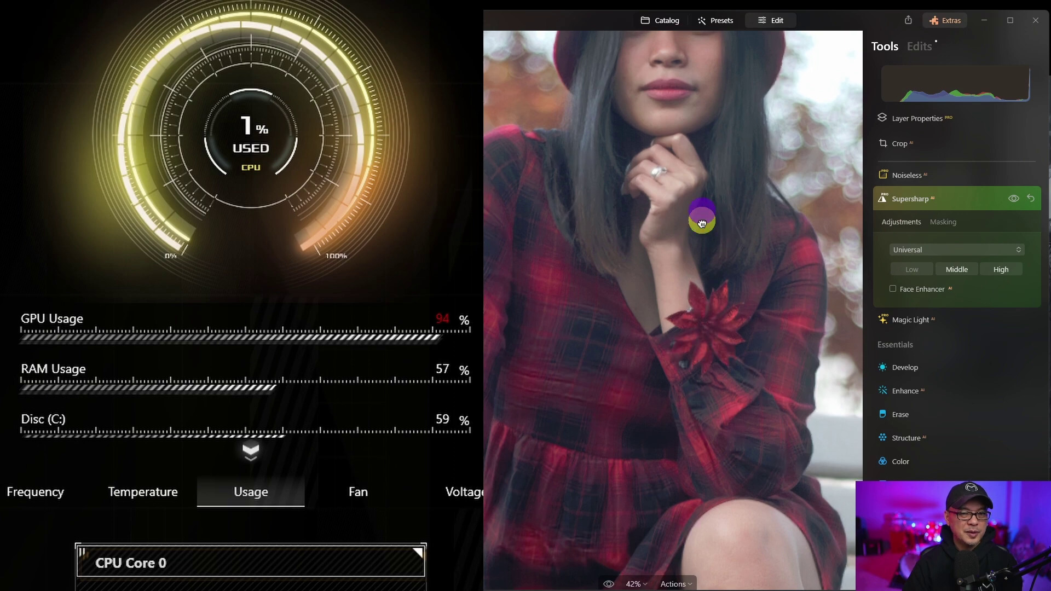
{"action": "left_click", "coordinate": [701, 223]}
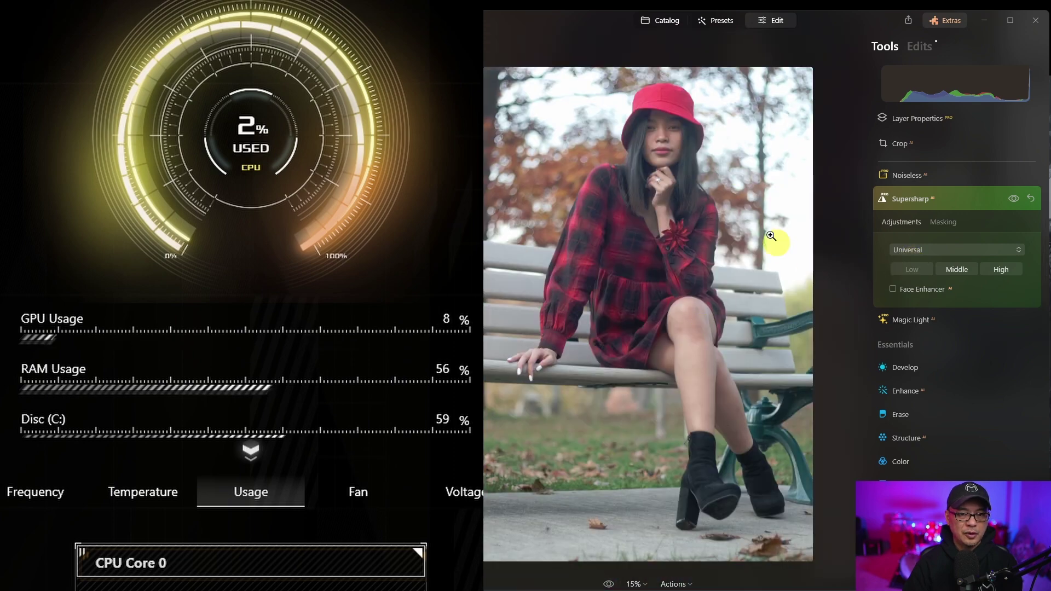
{"action": "left_click", "coordinate": [771, 235]}
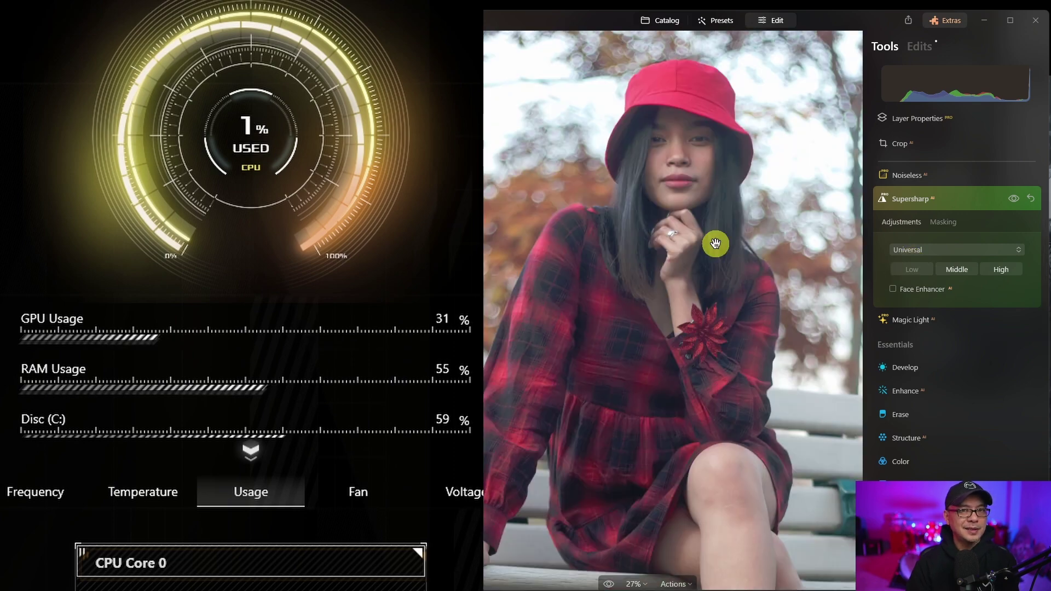
{"action": "left_click", "coordinate": [946, 199]}
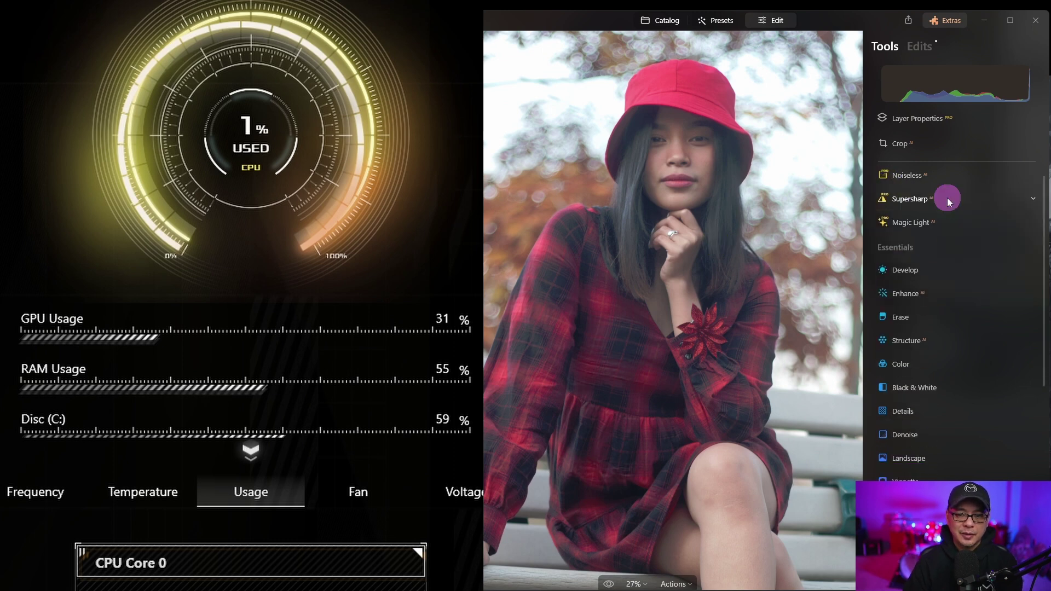
- Open the Portrait Bokeh tool from the Portrait section for the bench portrait
{"action": "scroll", "coordinate": [950, 237], "scroll_direction": "down", "scroll_amount": 10}
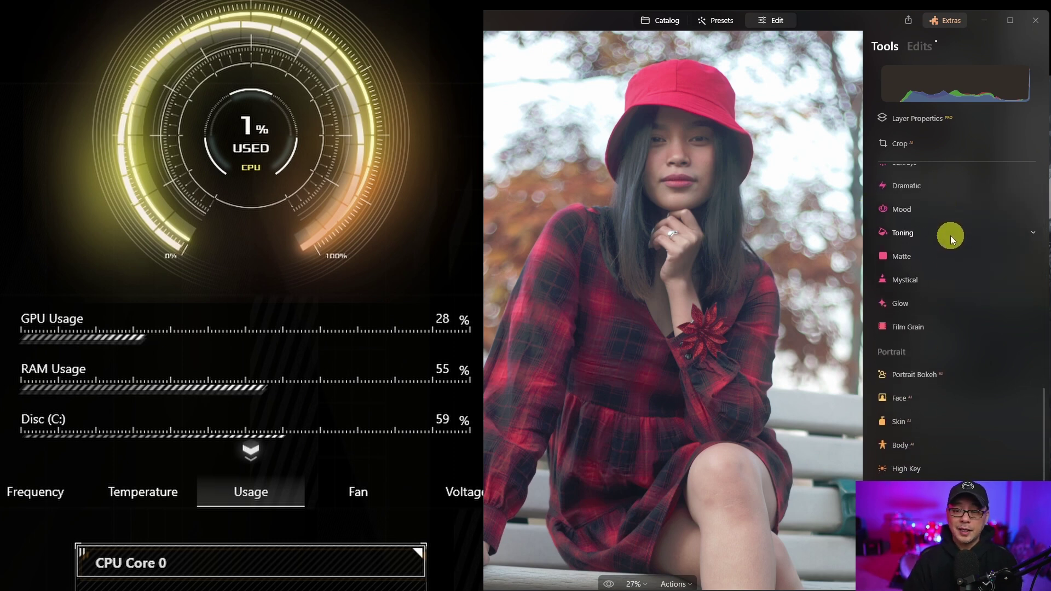
{"action": "left_click", "coordinate": [941, 374]}
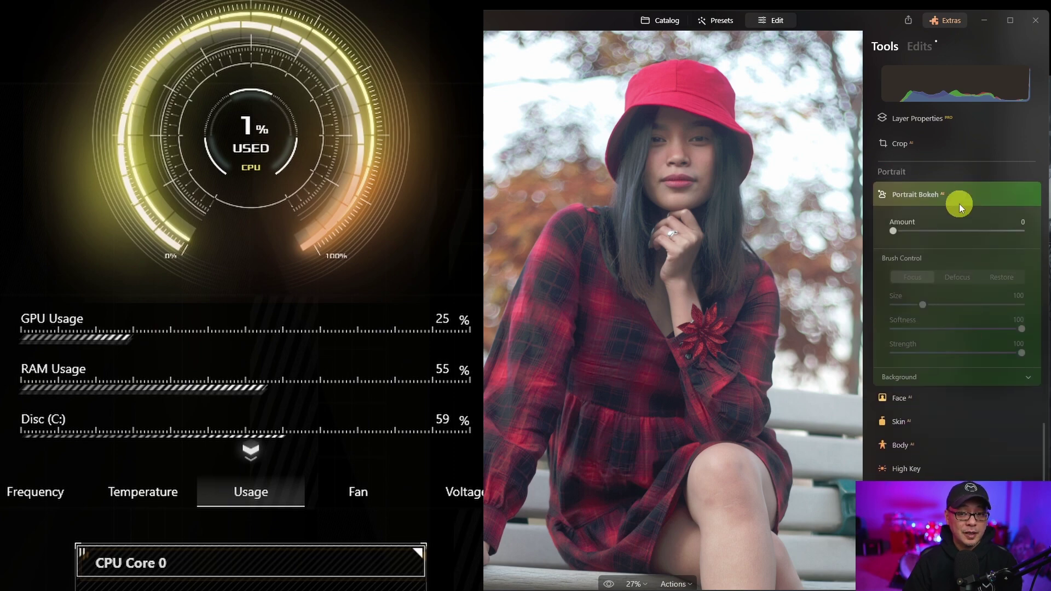
{"action": "scroll", "coordinate": [717, 202], "scroll_direction": "up", "scroll_amount": 3}
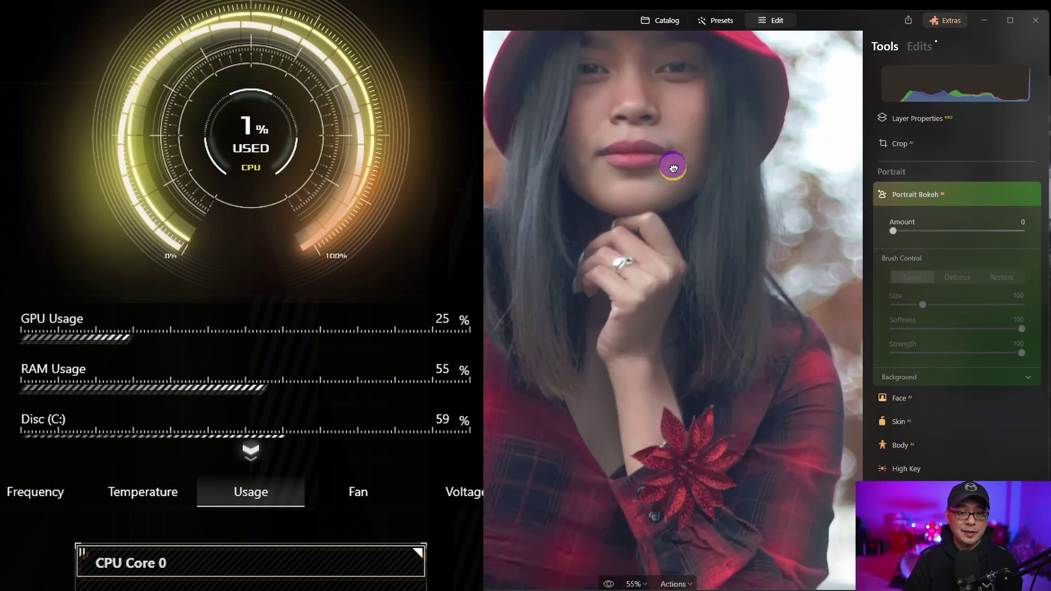
{"action": "scroll", "coordinate": [673, 168], "scroll_direction": "down", "scroll_amount": 3}
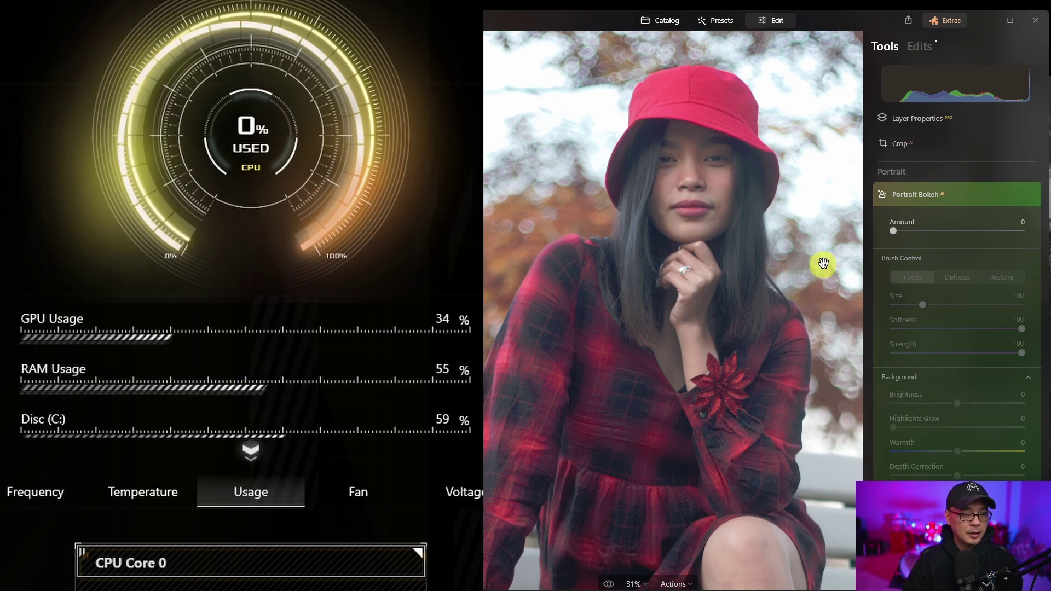
- Set the bokeh Amount to 81 with Depth Correction -48, then fit the photo
{"action": "mouse_move", "coordinate": [922, 231]}
{"action": "left_mouse_down"}
{"action": "mouse_move", "coordinate": [1004, 231]}
{"action": "mouse_move", "coordinate": [996, 240]}
{"action": "left_mouse_up"}
{"action": "left_click_drag", "start_coordinate": [956, 475], "coordinate": [926, 476]}
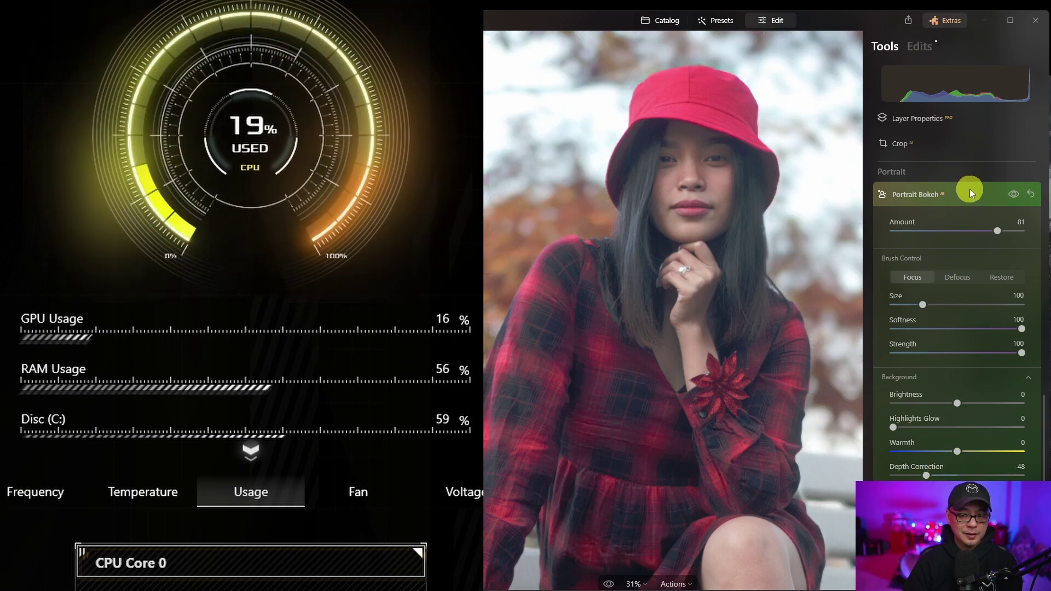
{"action": "key", "text": "ctrl+0"}
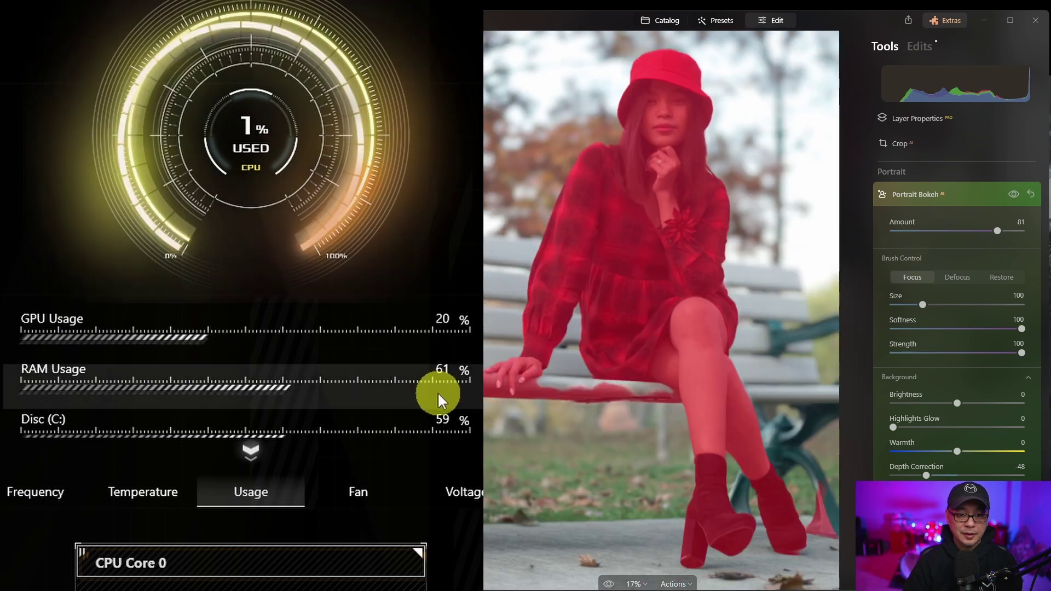
- Toggle the Portrait Bokeh effect off and on twice to compare before and after
{"action": "left_click", "coordinate": [1013, 196]}
{"action": "left_click", "coordinate": [1013, 196]}
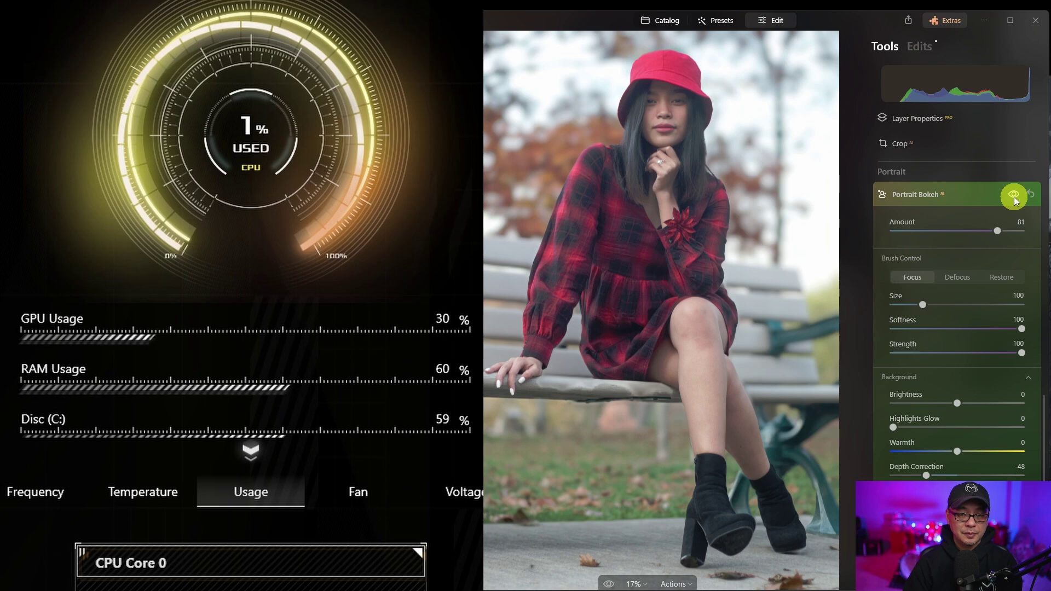
{"action": "left_click", "coordinate": [1014, 196]}
{"action": "left_click", "coordinate": [1013, 197]}
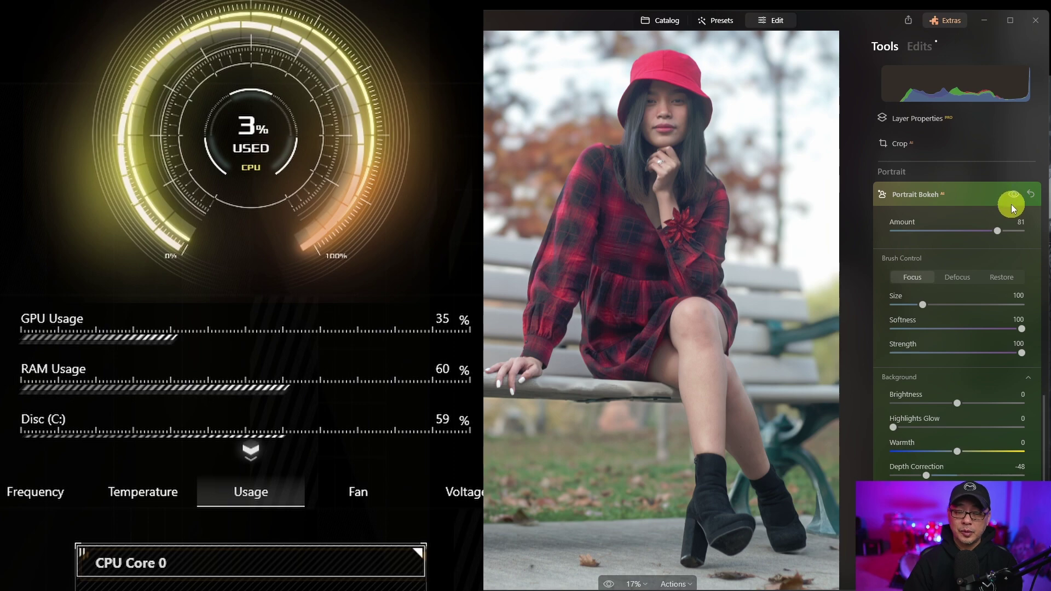
- Brush Focus over the bench arm so it stays sharp
{"action": "mouse_move", "coordinate": [562, 450]}
{"action": "mouse_move", "coordinate": [614, 409]}
{"action": "left_mouse_down"}
{"action": "mouse_move", "coordinate": [546, 397]}
{"action": "mouse_move", "coordinate": [636, 382]}
{"action": "mouse_move", "coordinate": [529, 380]}
{"action": "mouse_move", "coordinate": [589, 400]}
{"action": "left_mouse_up"}
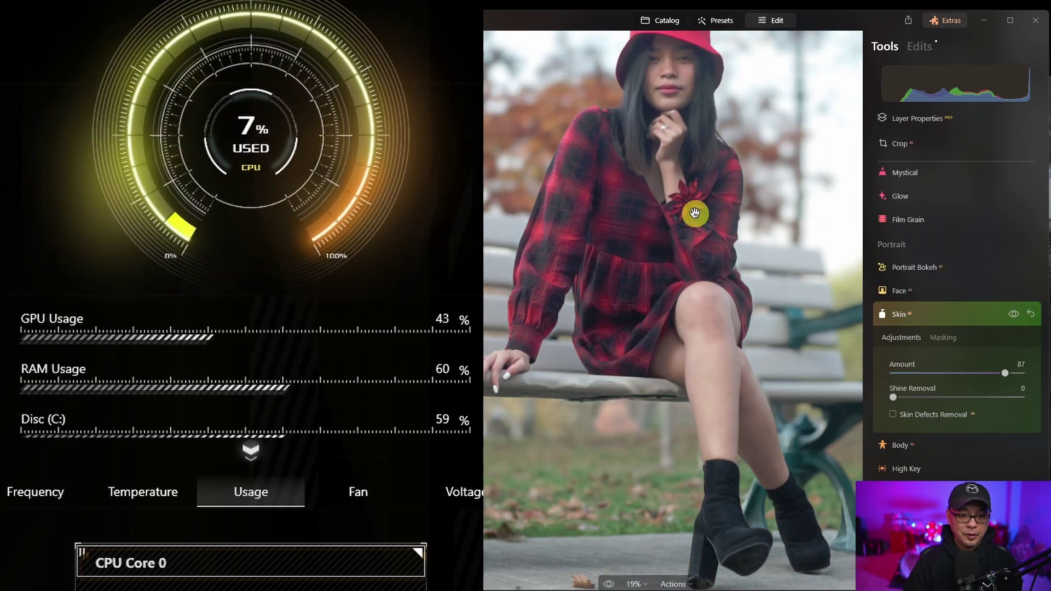
{"action": "left_click_drag", "start_coordinate": [692, 211], "coordinate": [692, 327]}
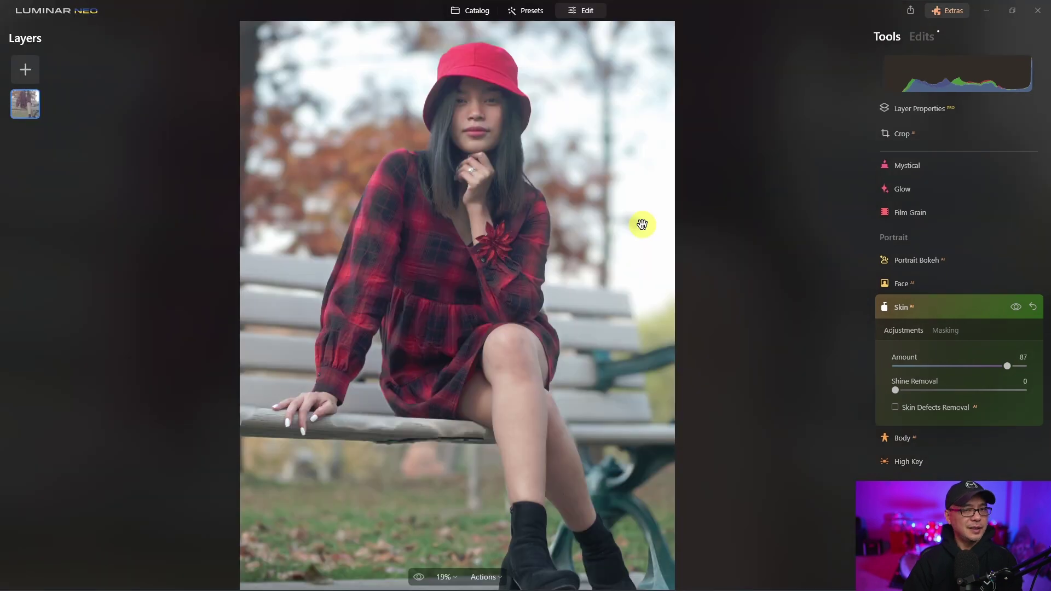
- Collapse Skin, fit the bench portrait, and restore Luminar's window beside Armoury Crate
{"action": "left_click", "coordinate": [976, 309]}
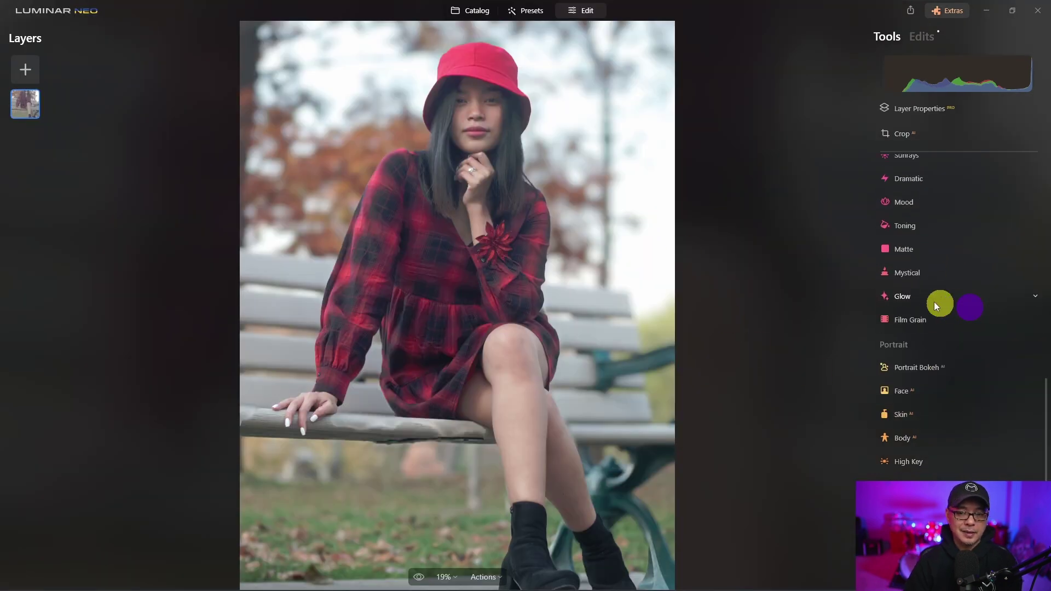
{"action": "scroll", "coordinate": [466, 320], "scroll_direction": "down", "scroll_amount": 3}
{"action": "left_click", "coordinate": [466, 317]}
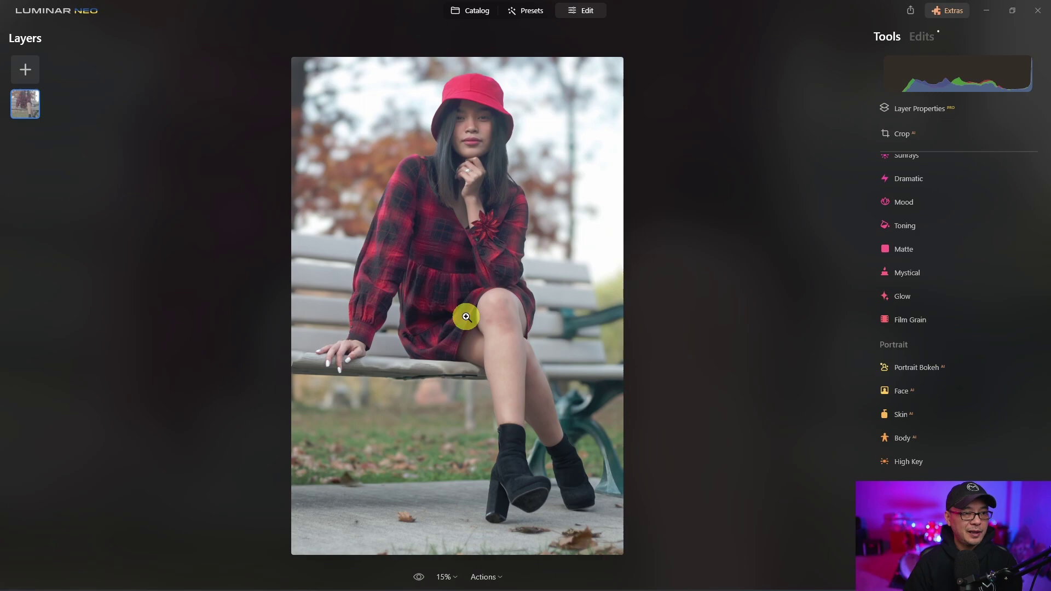
{"action": "left_click", "coordinate": [1016, 11]}
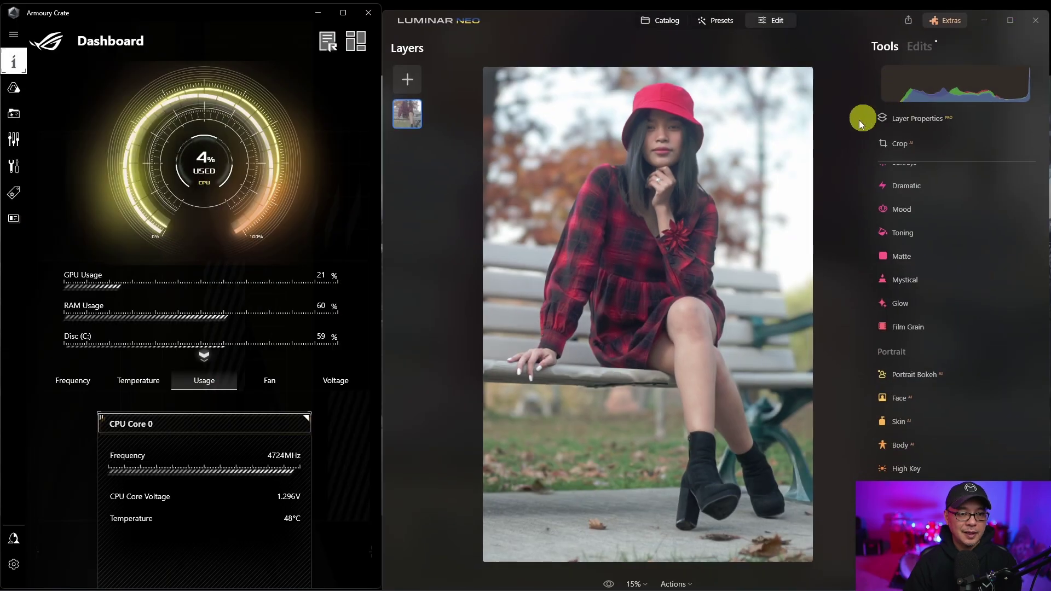